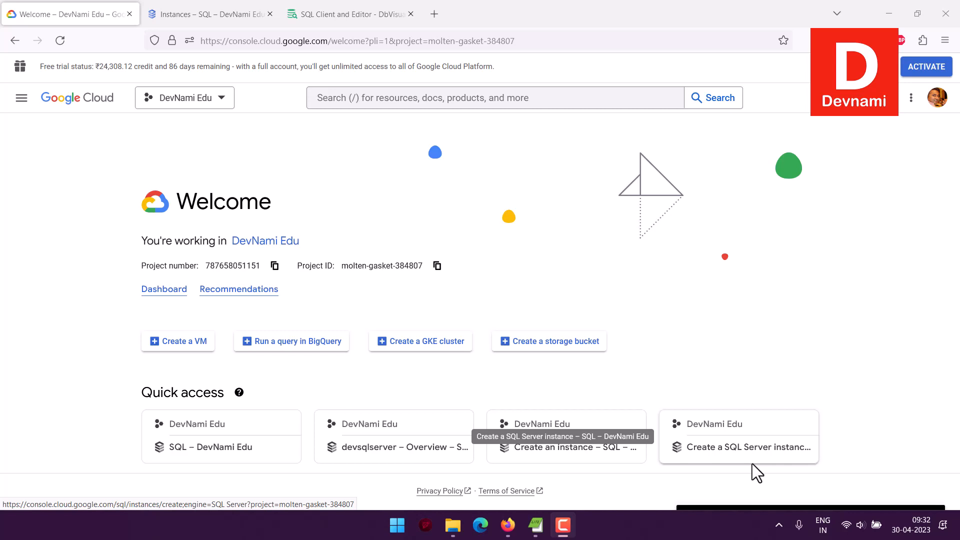
Browse the DbVisualizer website's home page.
left_click(361, 14)
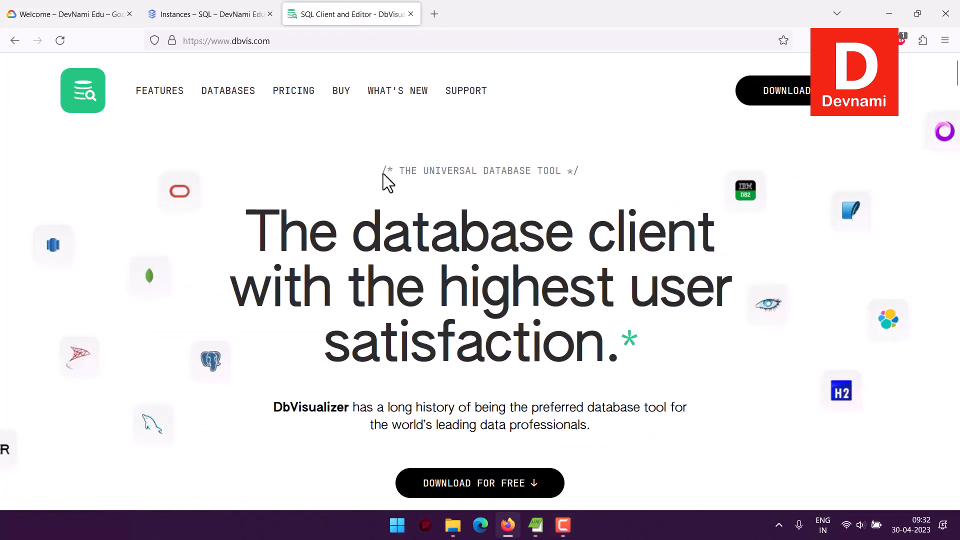
scroll(463, 343, "down", 3)
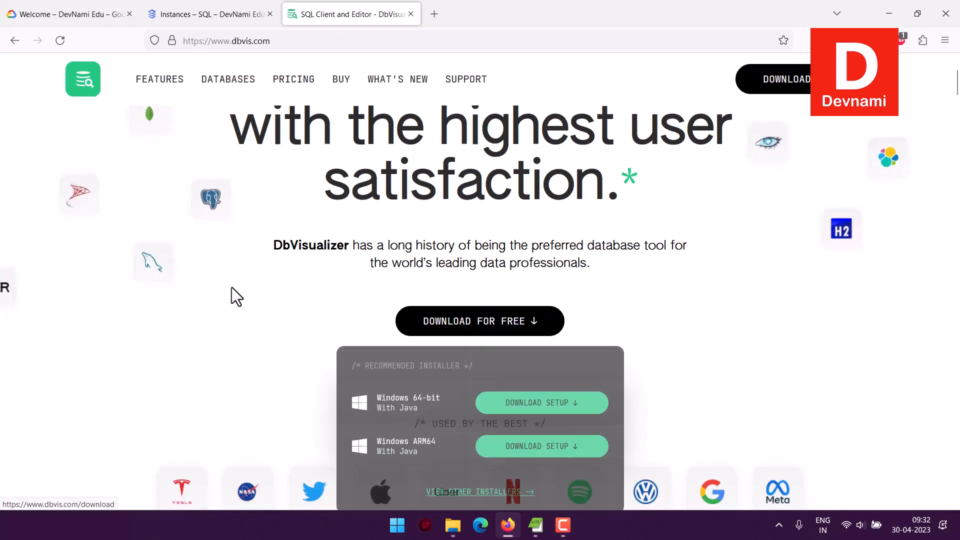
scroll(74, 245, "down", 8)
scroll(75, 244, "up", 3)
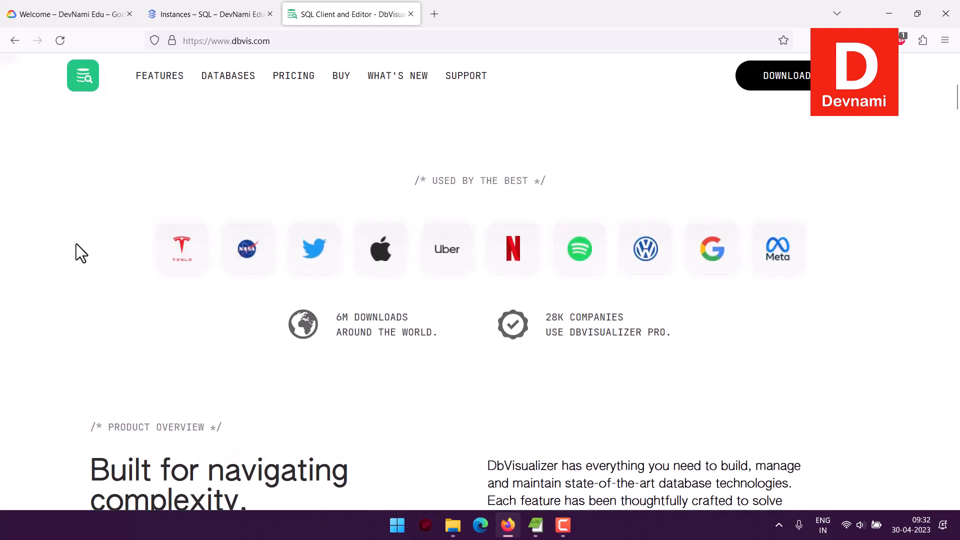
scroll(76, 244, "down", 4)
scroll(77, 242, "down", 4)
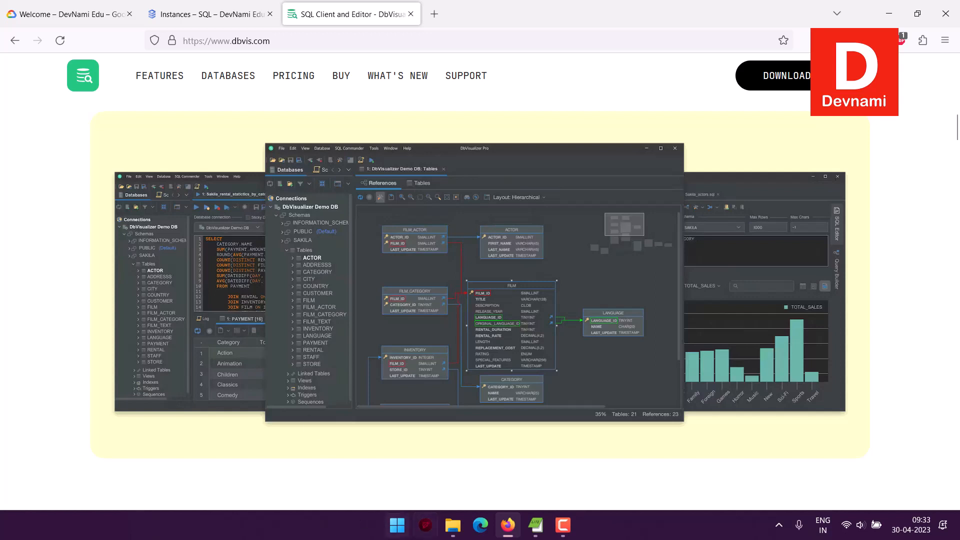
Launch DbVisualizer by running dbvis.exe from its installation folder.
left_click(452, 525)
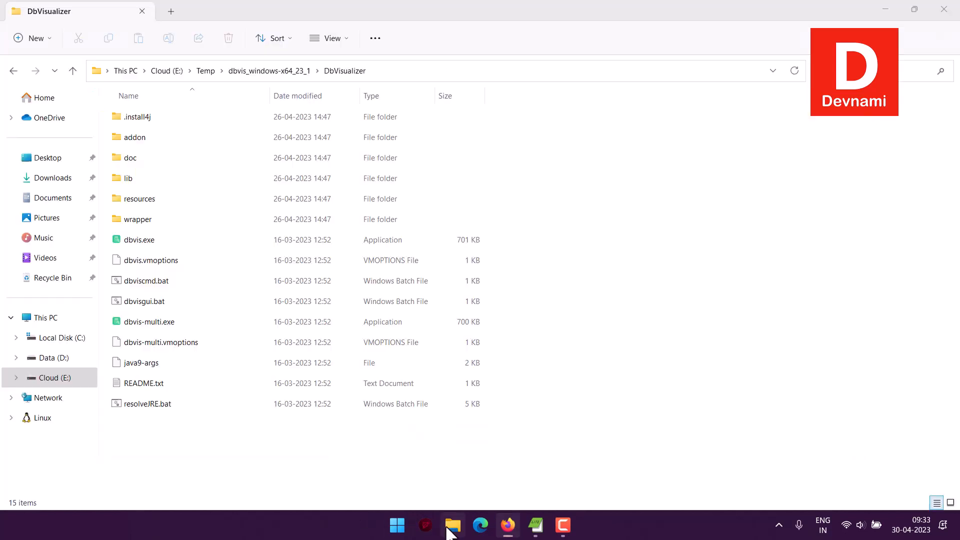
double_click(139, 243)
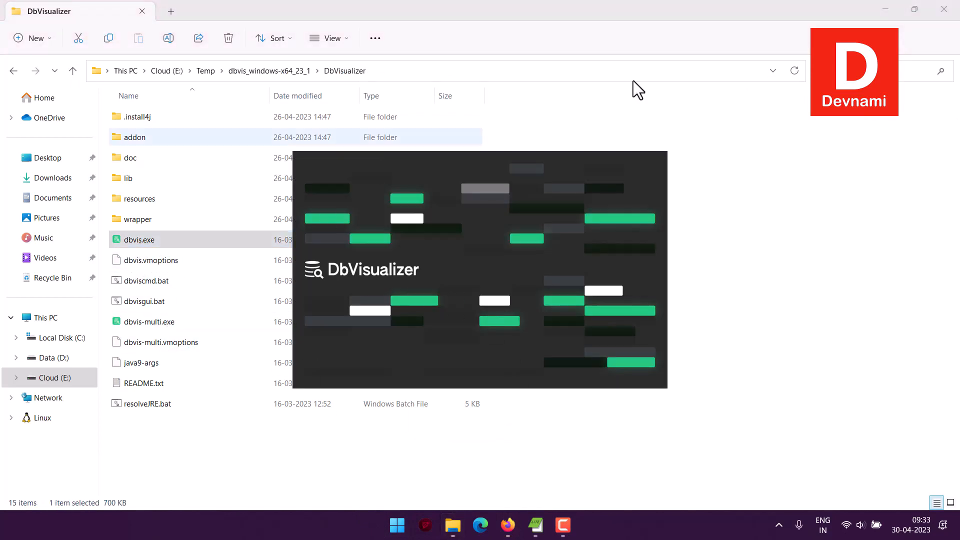
left_click(507, 525)
scroll(14, 275, "up", 10)
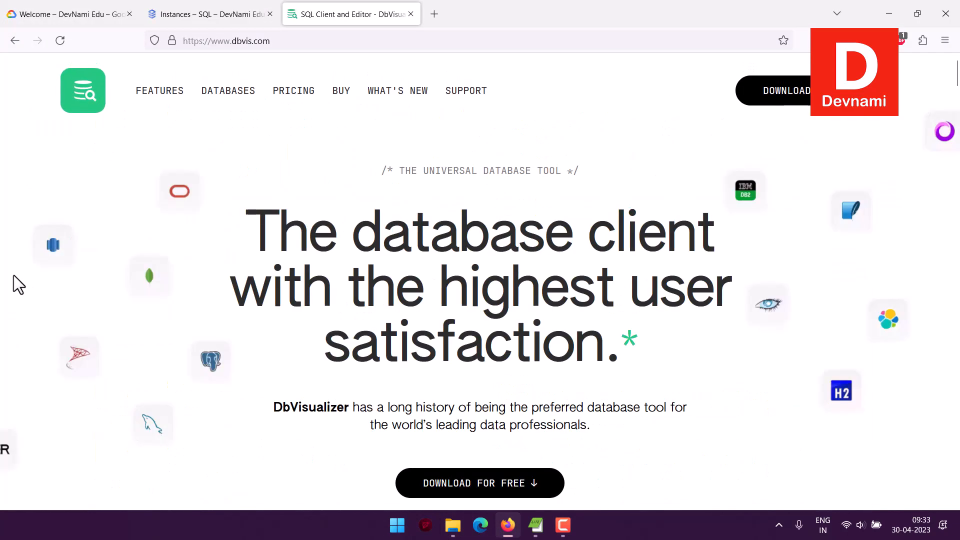
scroll(13, 275, "down", 2)
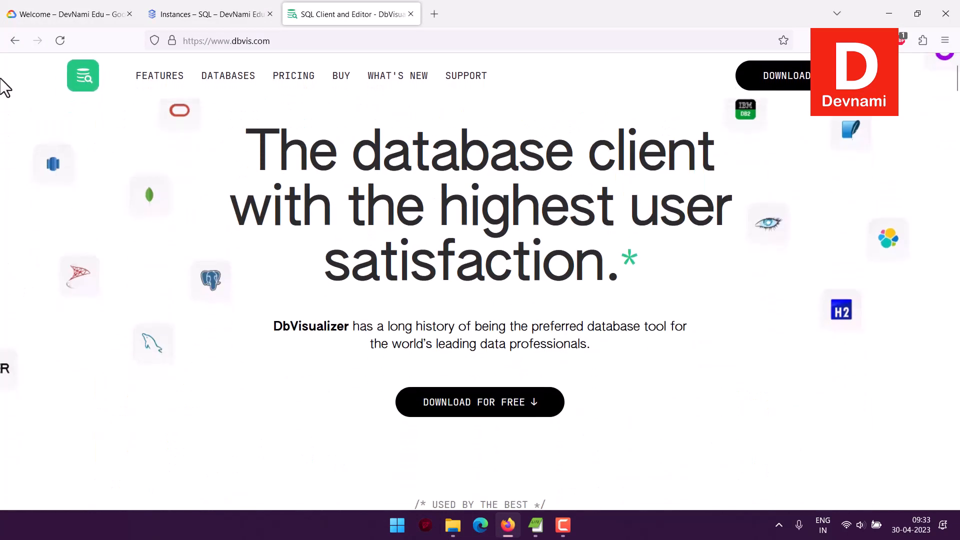
left_click(15, 17)
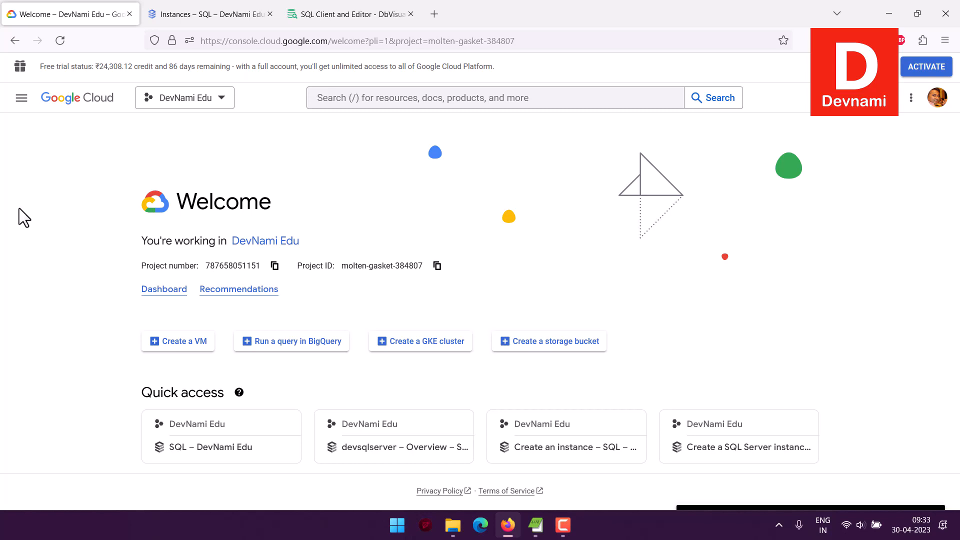
Open the Google Cloud console's View all products page in a new tab.
scroll(257, 252, "down", 3)
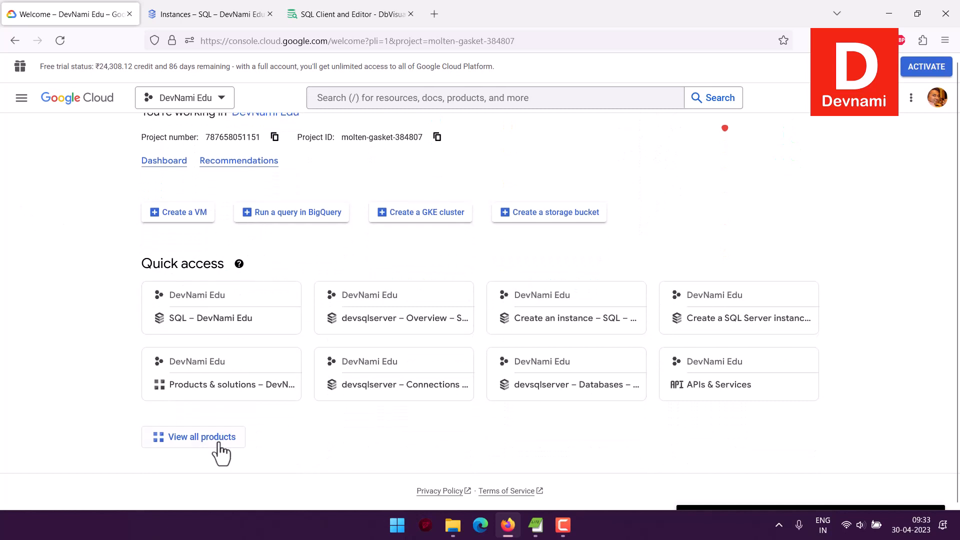
right_click(221, 440)
left_click(248, 248)
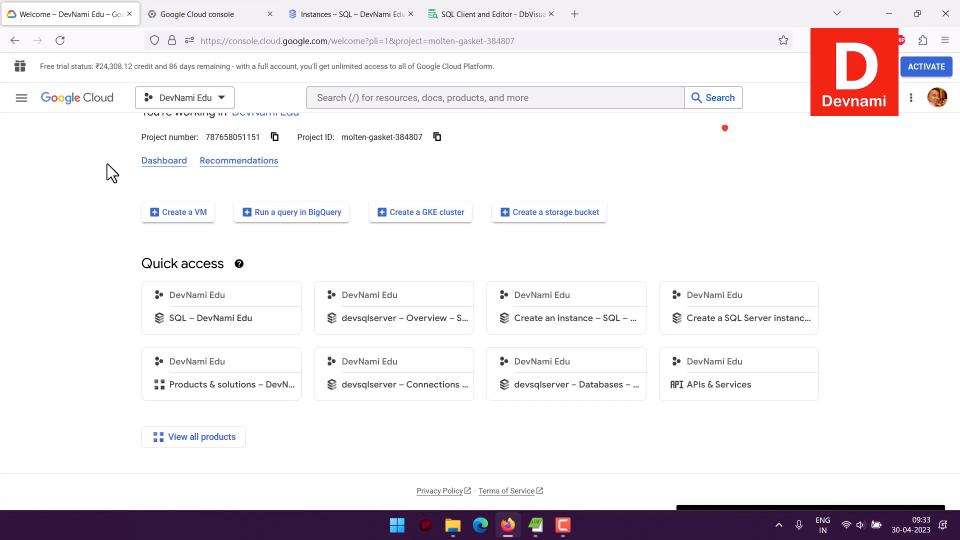
left_click(198, 16)
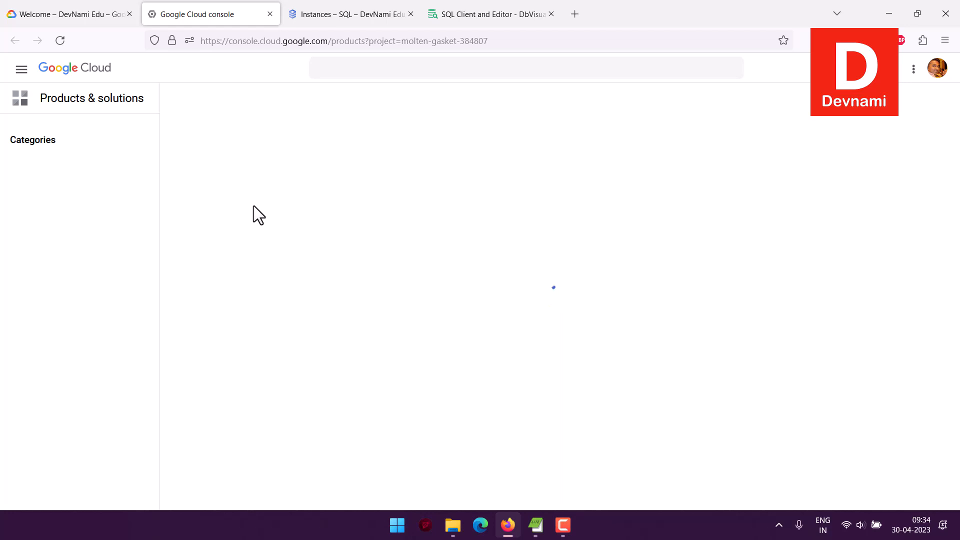
left_click(49, 13)
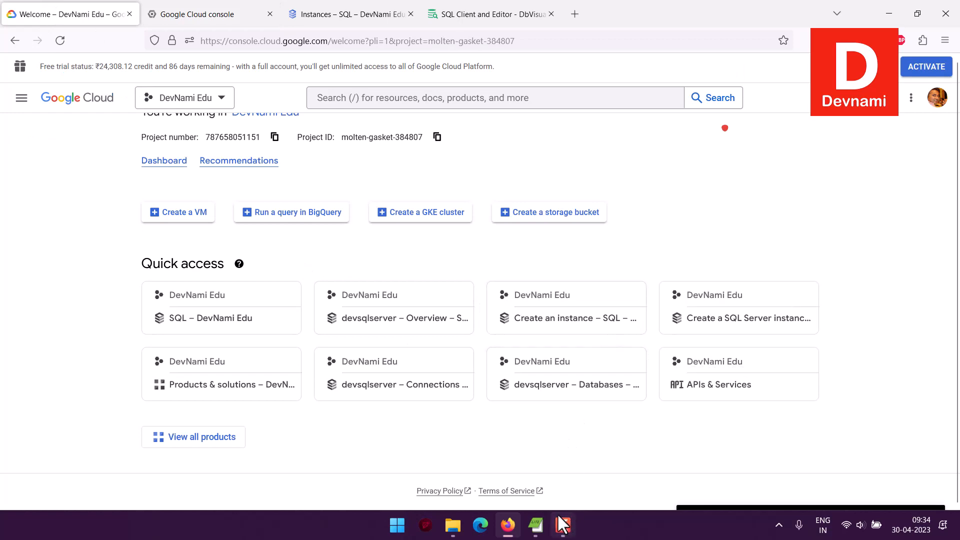
left_click(453, 525)
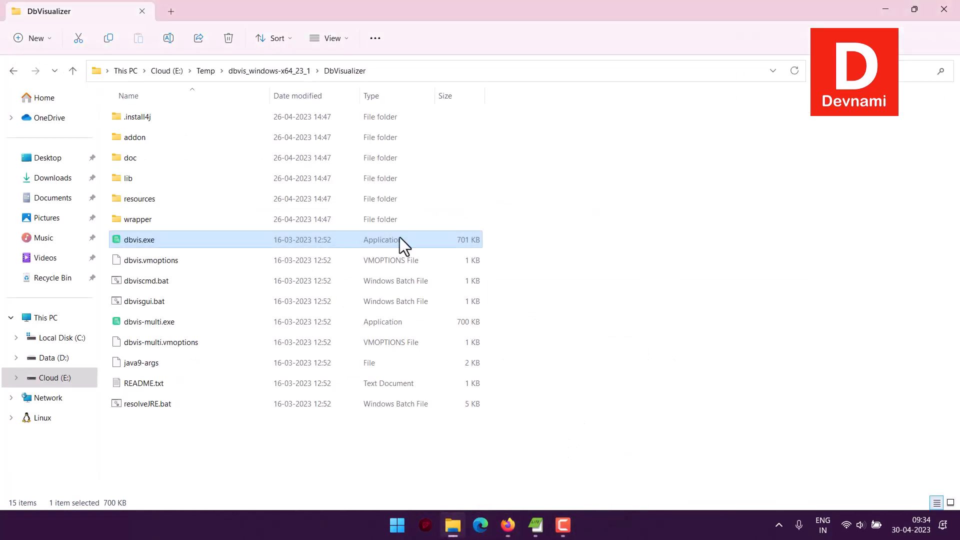
left_click(510, 514)
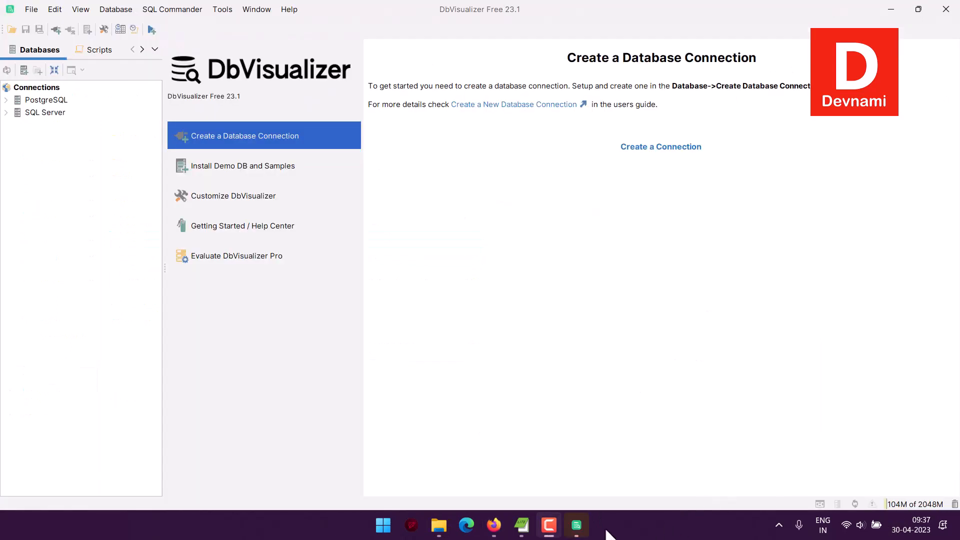
mouse_move(576, 528)
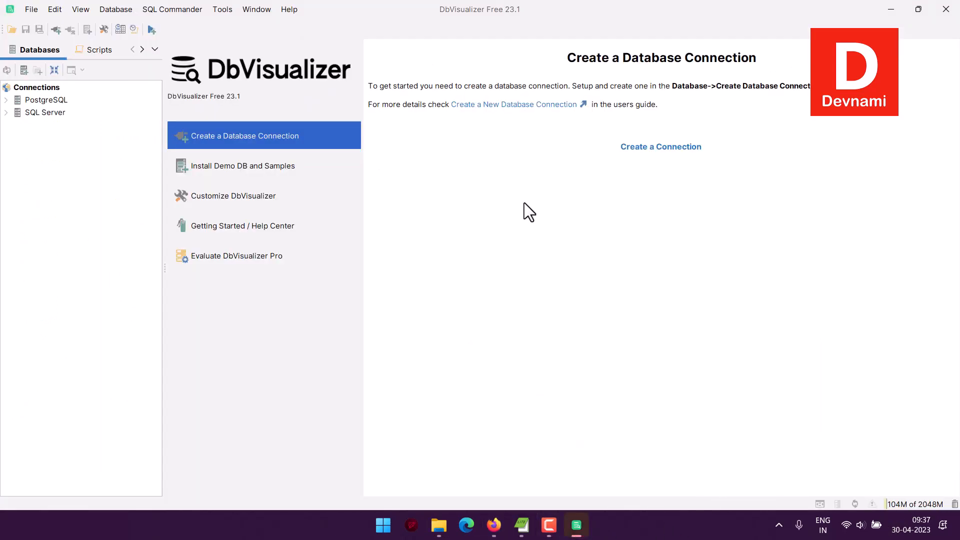
Create a new database connection in DbVisualizer using the MySQL 8 driver.
left_click(634, 149)
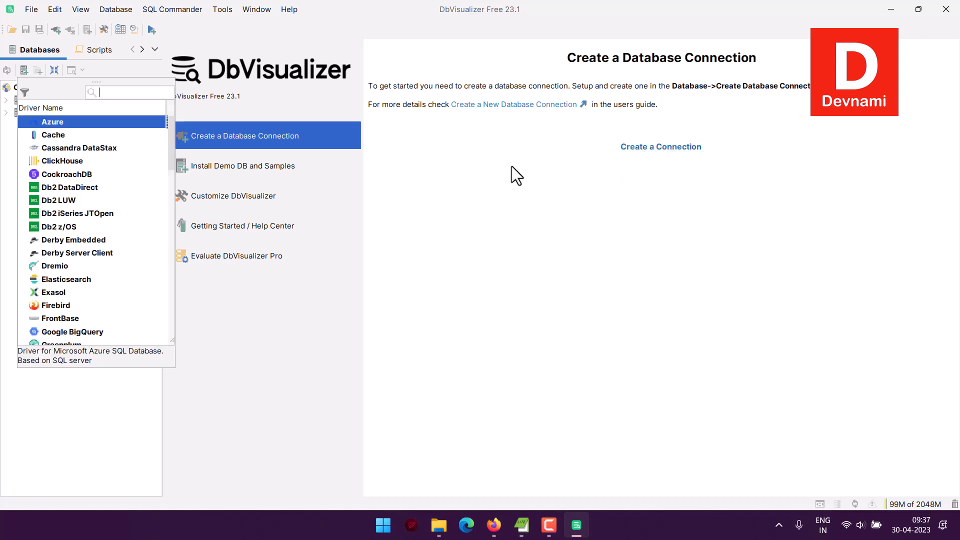
scroll(113, 219, "down", 7)
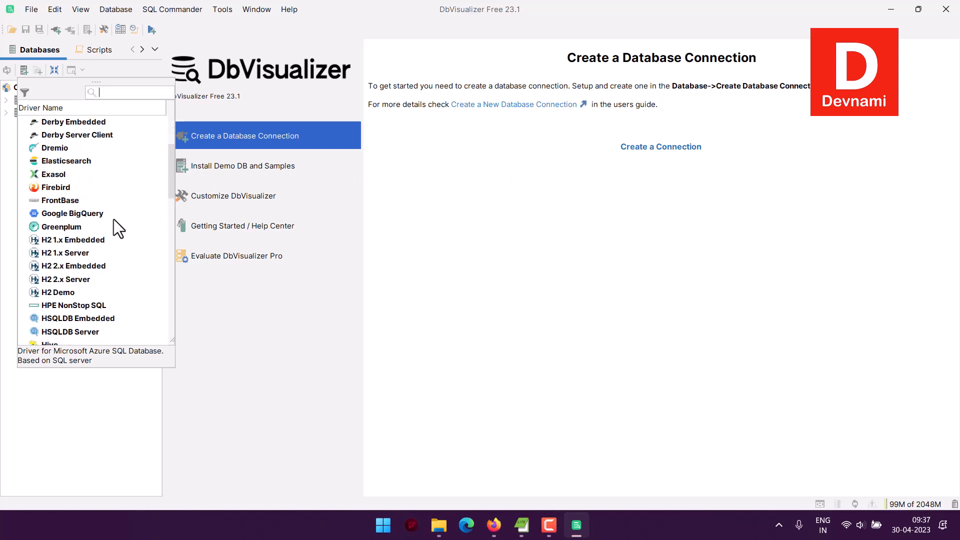
scroll(113, 219, "down", 1)
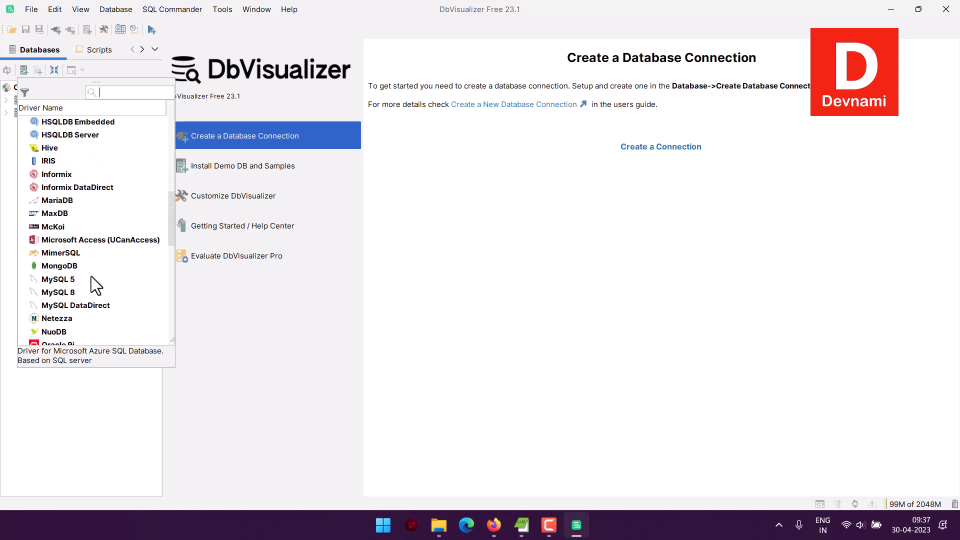
left_click(63, 292)
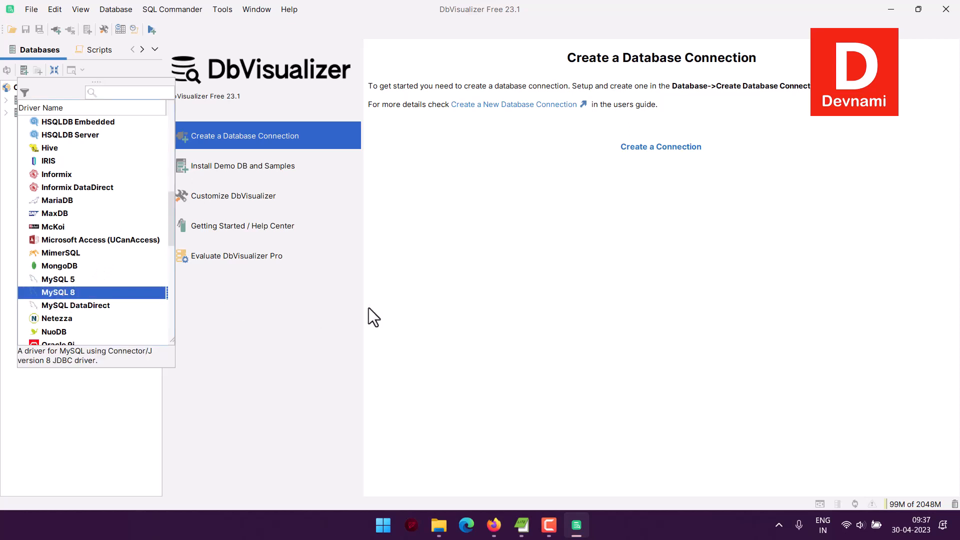
key("Return")
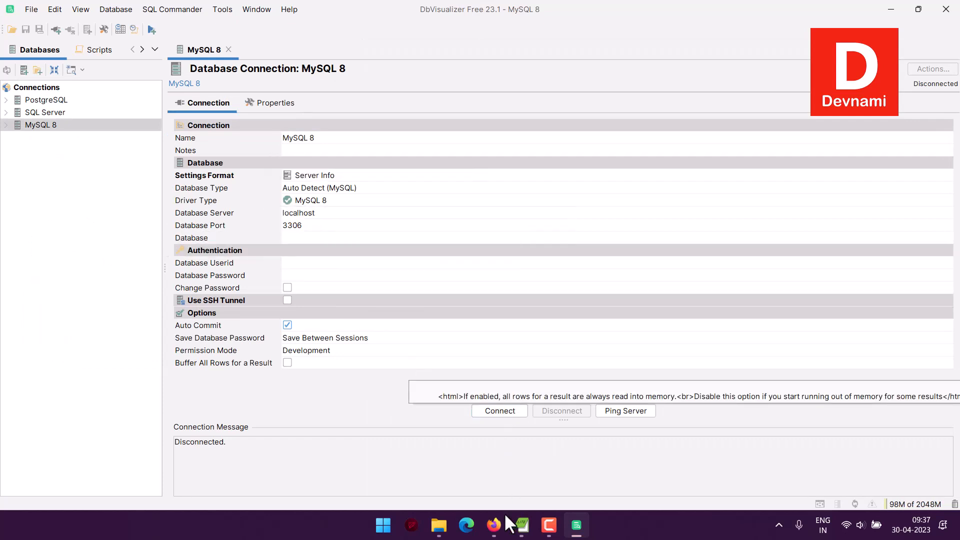
Open the Cloud SQL product page from the Databases category of all products.
left_click(495, 524)
left_click(208, 17)
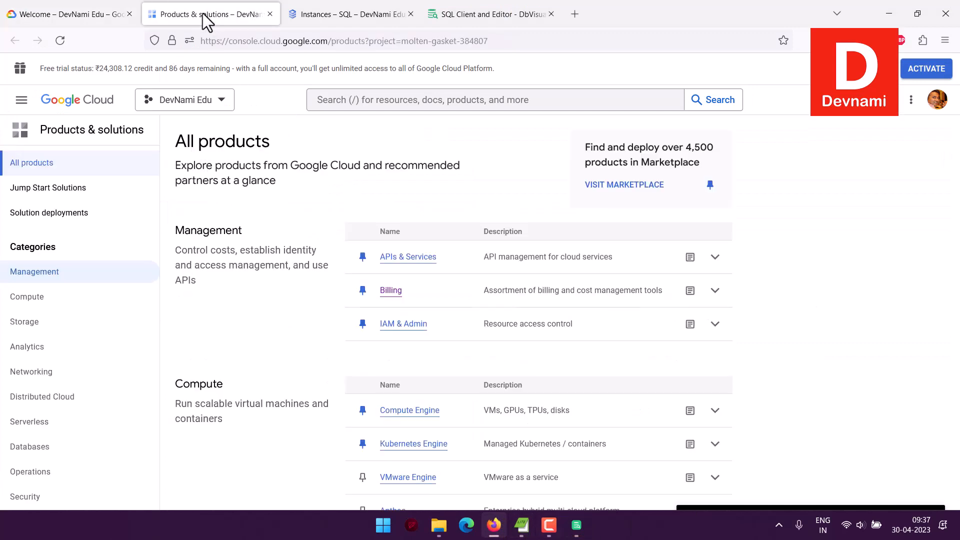
left_click(78, 442)
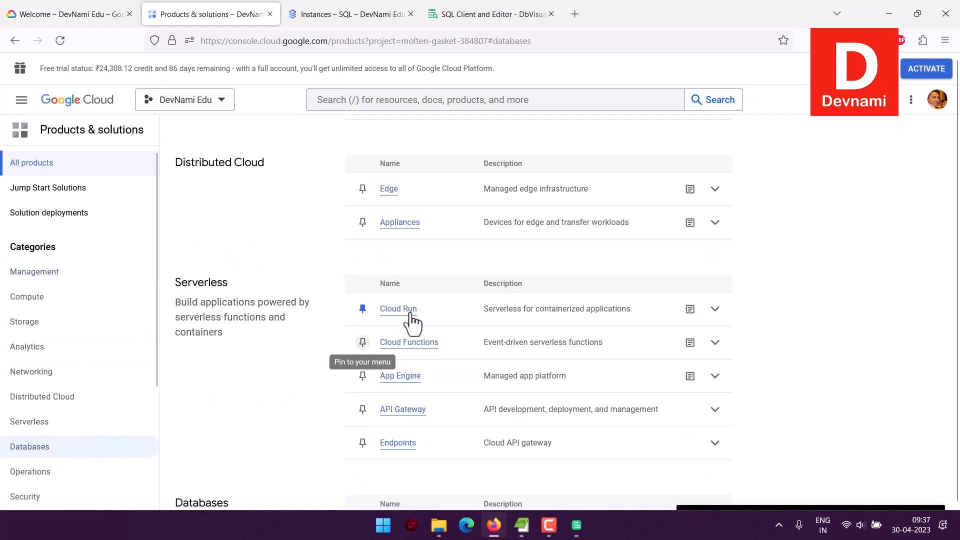
scroll(313, 295, "down", 2)
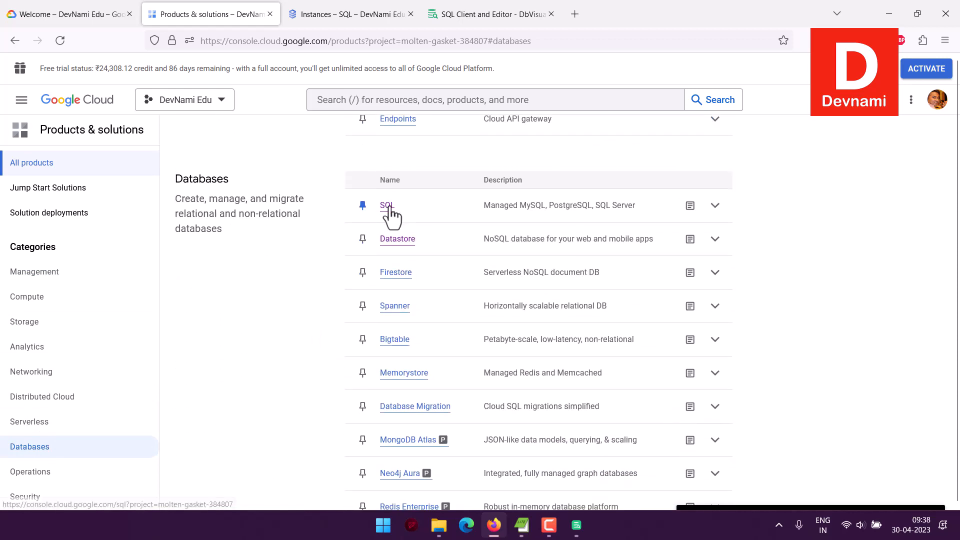
left_click(388, 207)
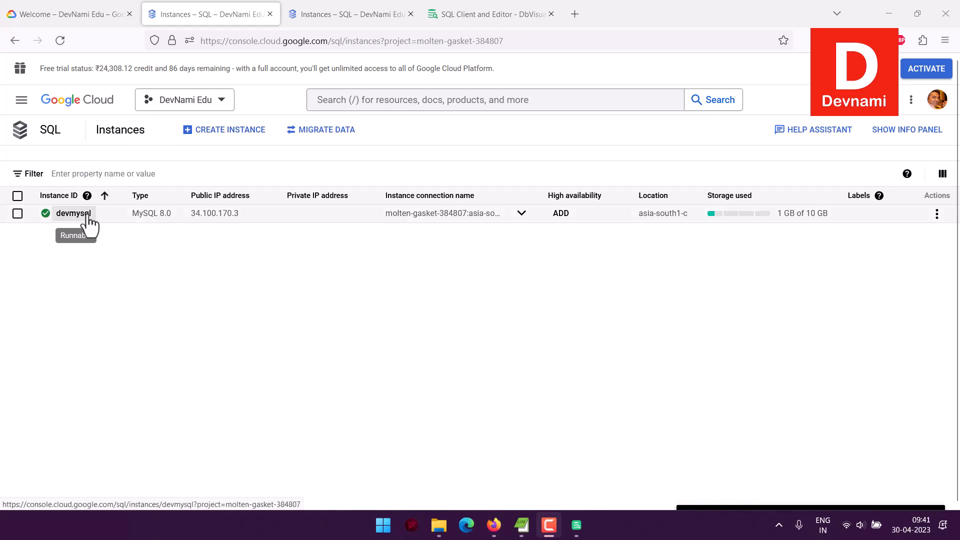
Start creating a new Cloud SQL instance and choose MySQL as the database engine.
left_click(220, 133)
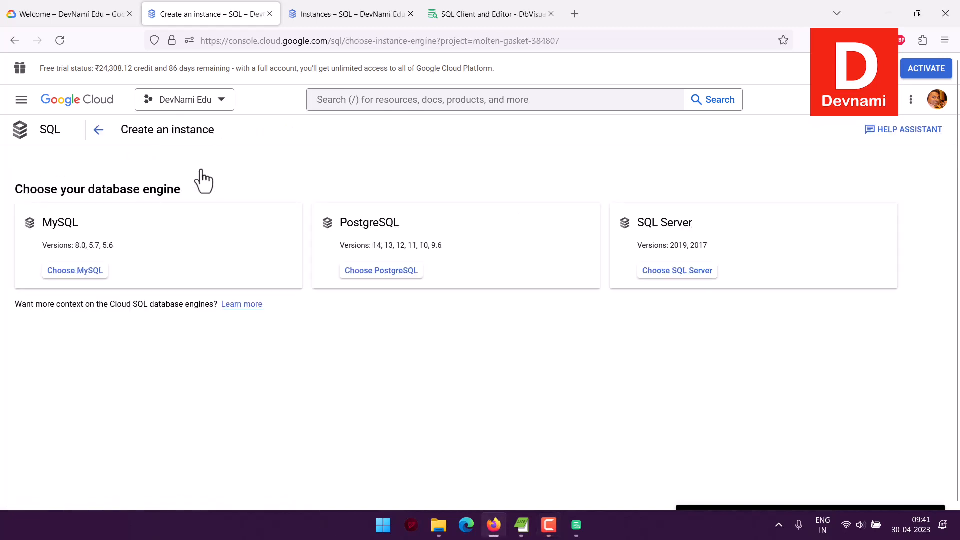
left_click_drag(52, 231, 121, 242)
left_click(122, 243)
left_click(83, 272)
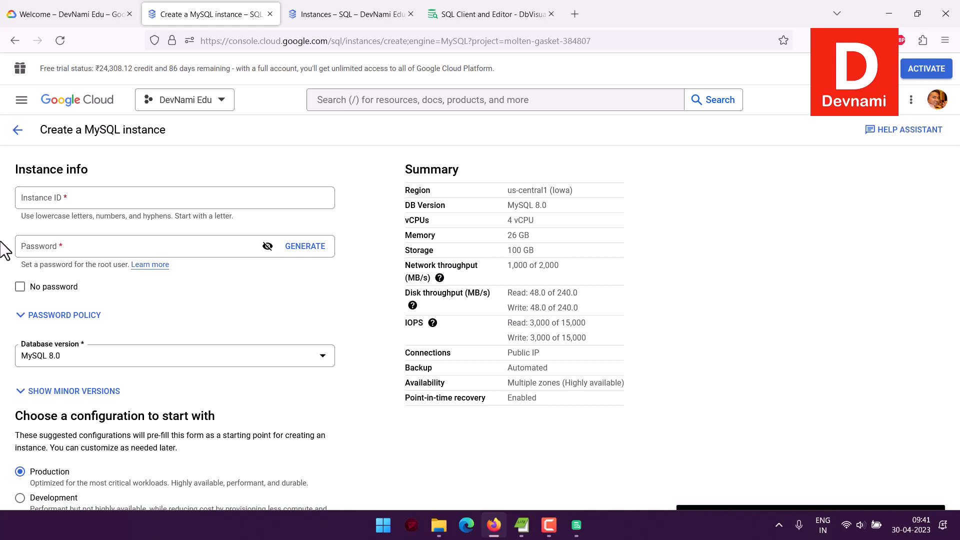
Set the instance ID to devmysql2.
left_click(41, 200)
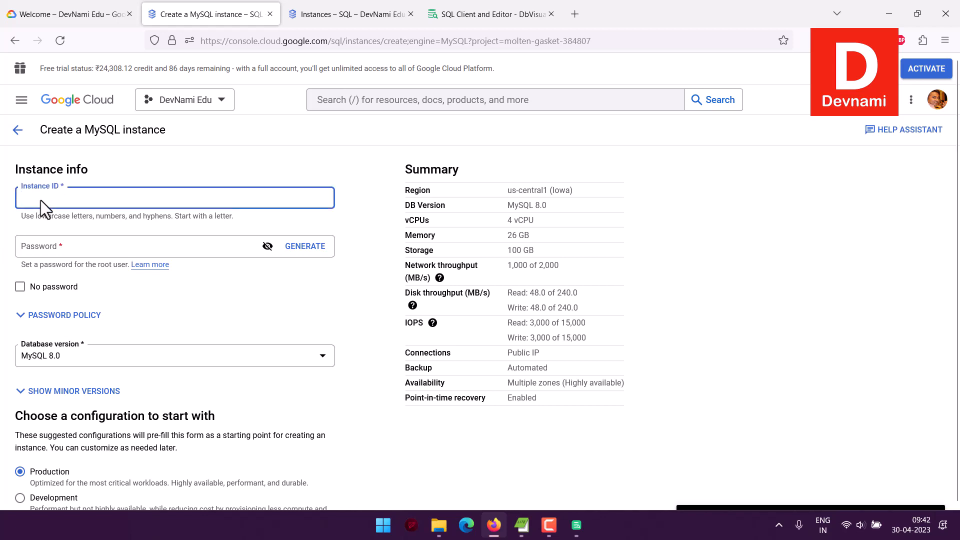
type("devmysql2")
left_click(28, 252)
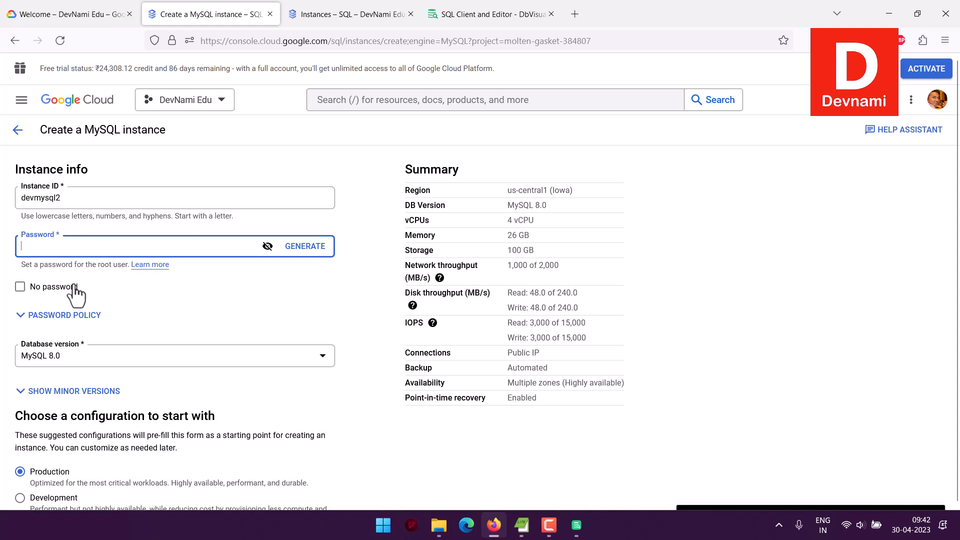
Expand and review the instance-level password policy options.
left_click(30, 318)
scroll(4, 282, "up", 1)
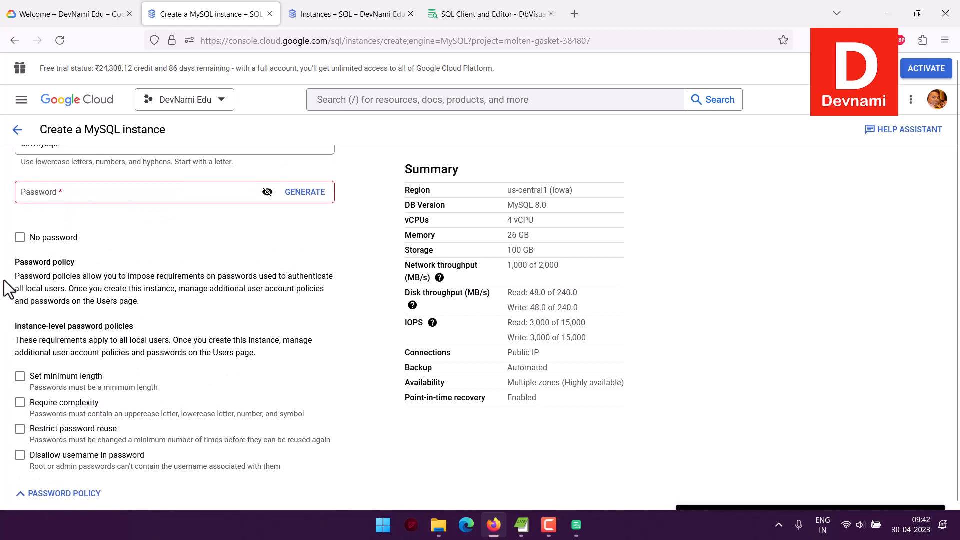
scroll(4, 281, "down", 2)
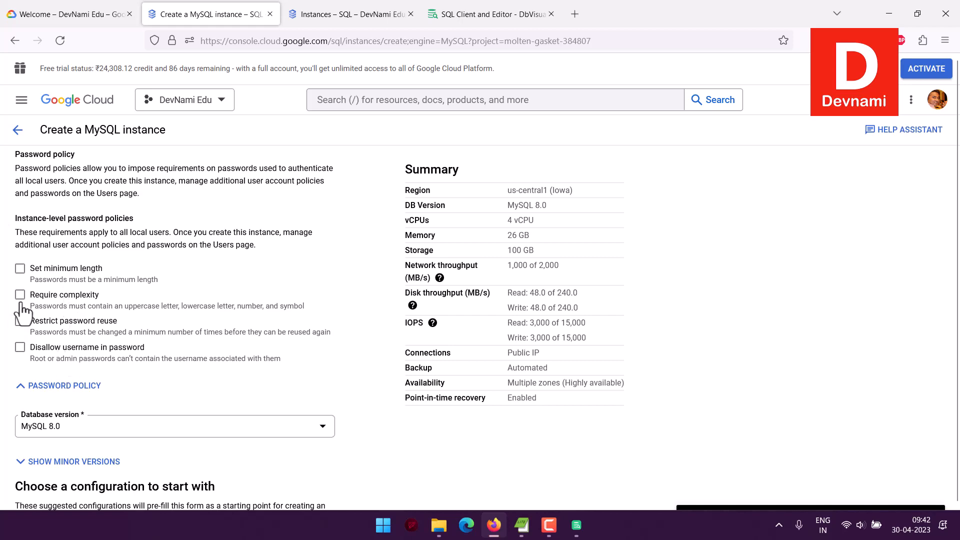
scroll(6, 300, "down", 4)
scroll(5, 294, "up", 1)
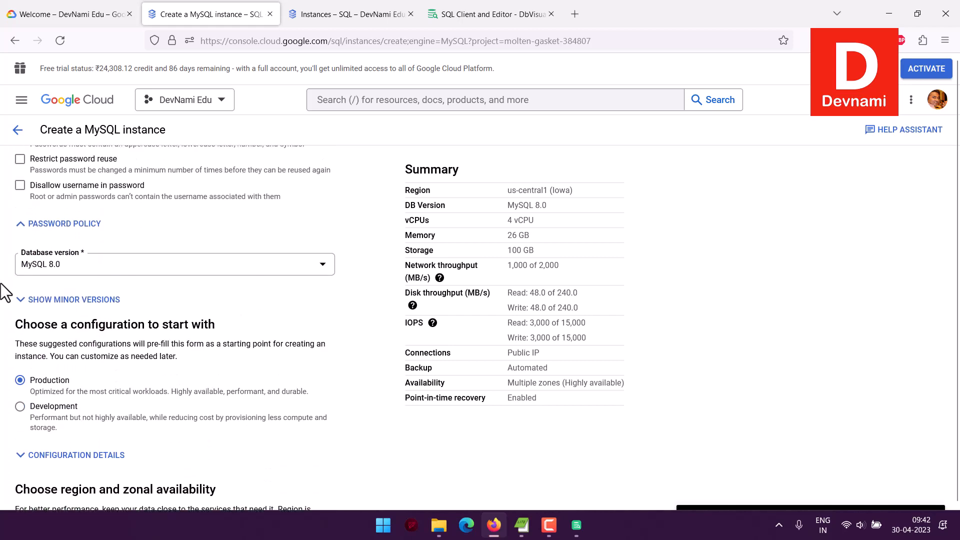
scroll(5, 294, "down", 2)
scroll(20, 295, "up", 1)
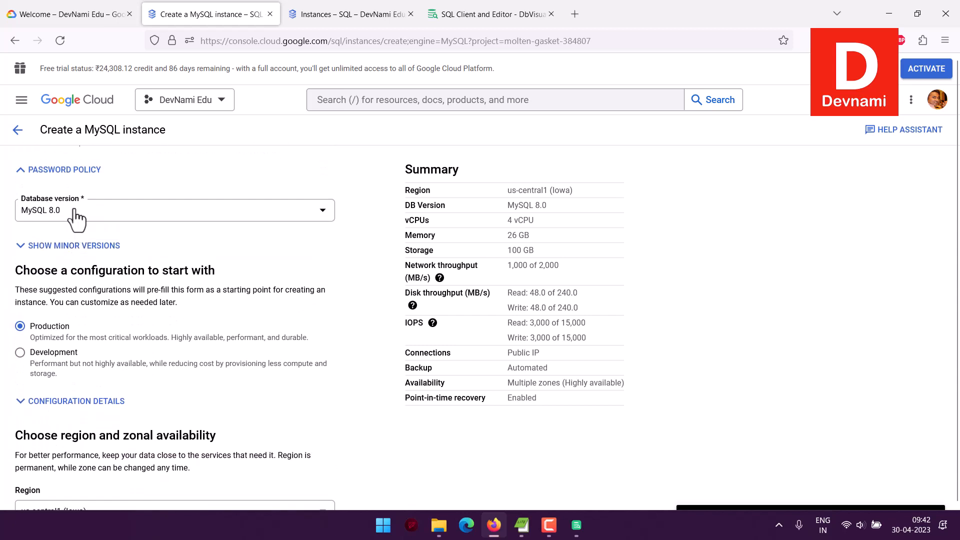
Select MySQL 8.0 as the database version.
left_click(76, 215)
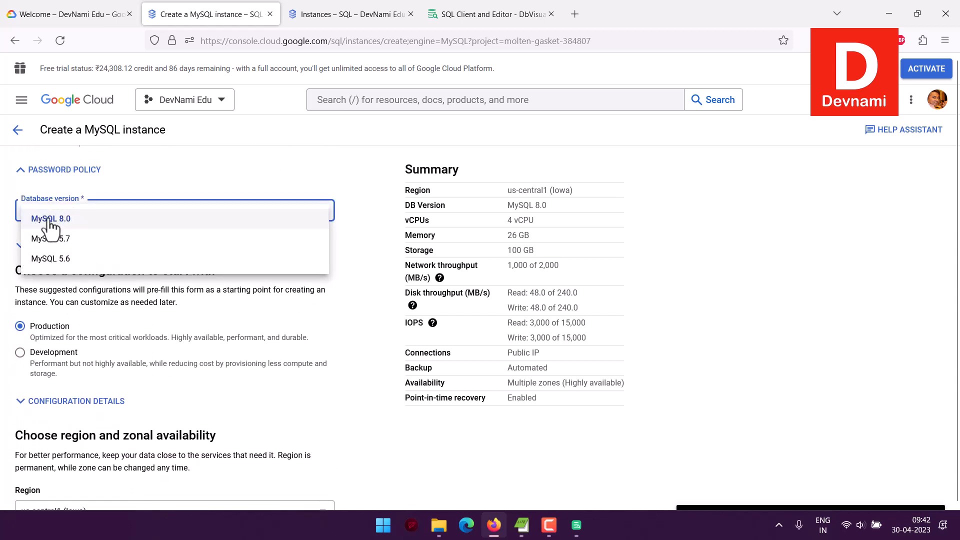
left_click(50, 222)
scroll(5, 222, "down", 1)
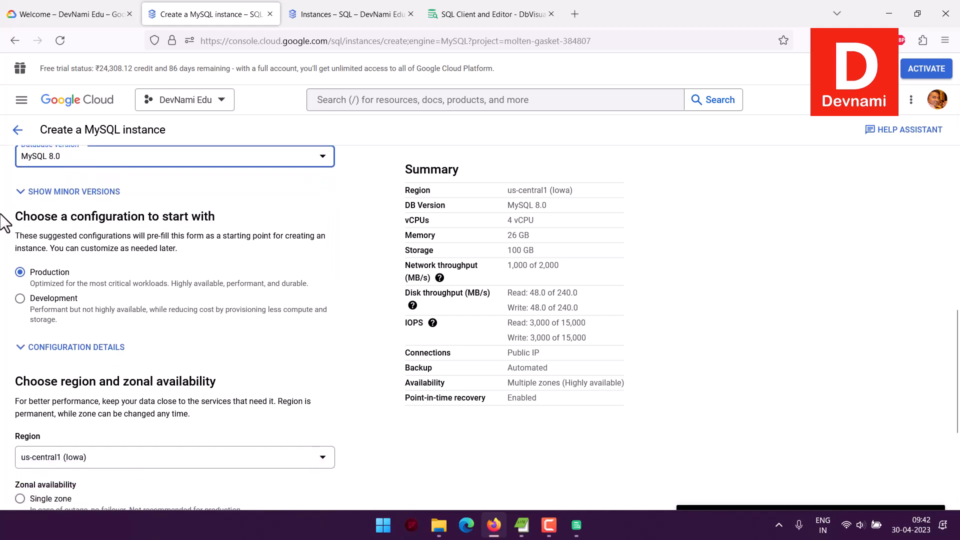
Choose the Development configuration as the starting preset for the instance.
mouse_move(16, 216)
left_mouse_down()
mouse_move(244, 220)
mouse_move(15, 217)
left_mouse_up()
left_click_drag(15, 217, 196, 245)
left_click(196, 246)
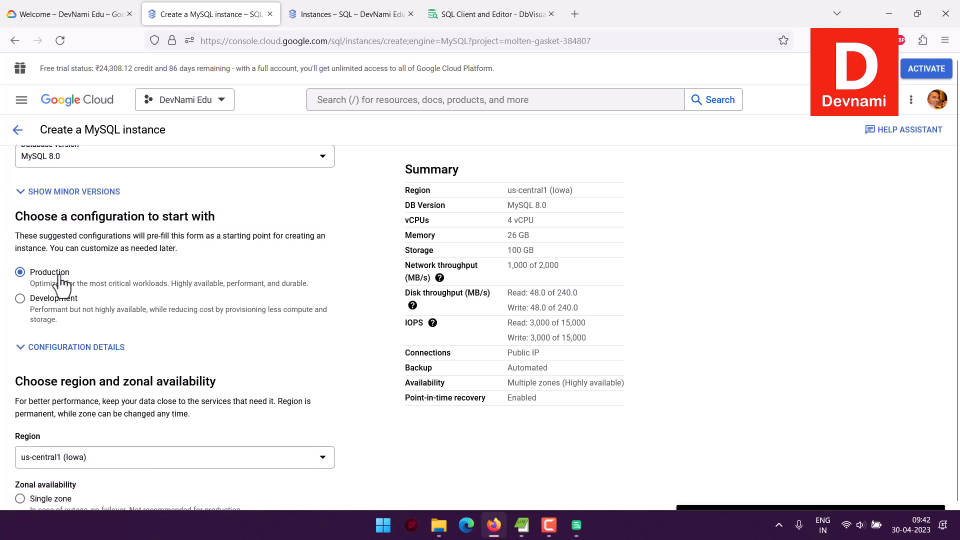
left_click(62, 296)
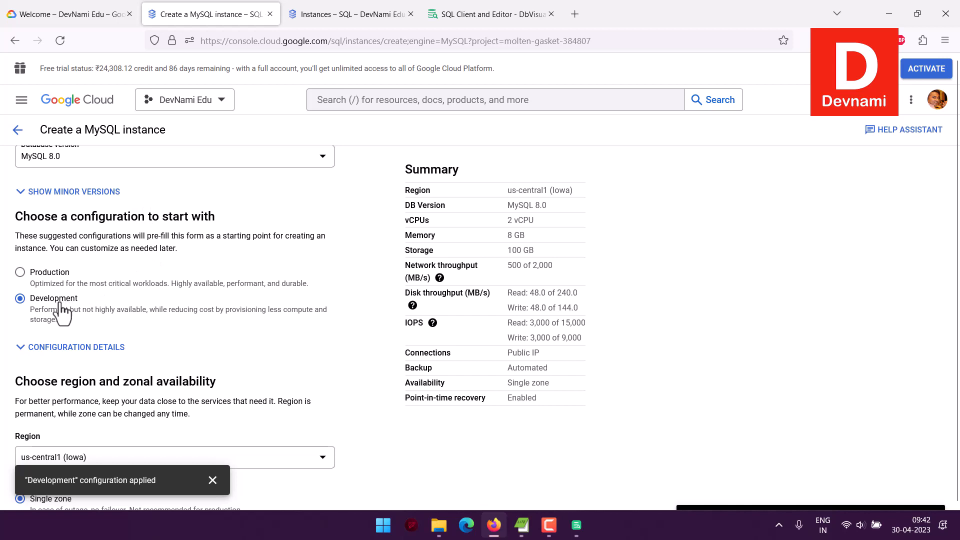
scroll(182, 305, "down", 3)
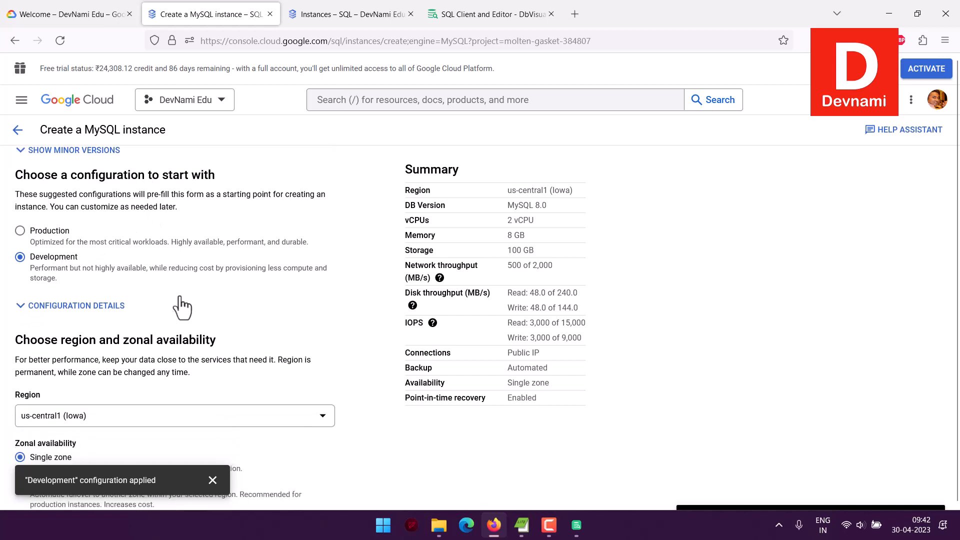
left_click(213, 481)
Set the instance region to asia-south1 (Mumbai).
left_click_drag(64, 220, 199, 253)
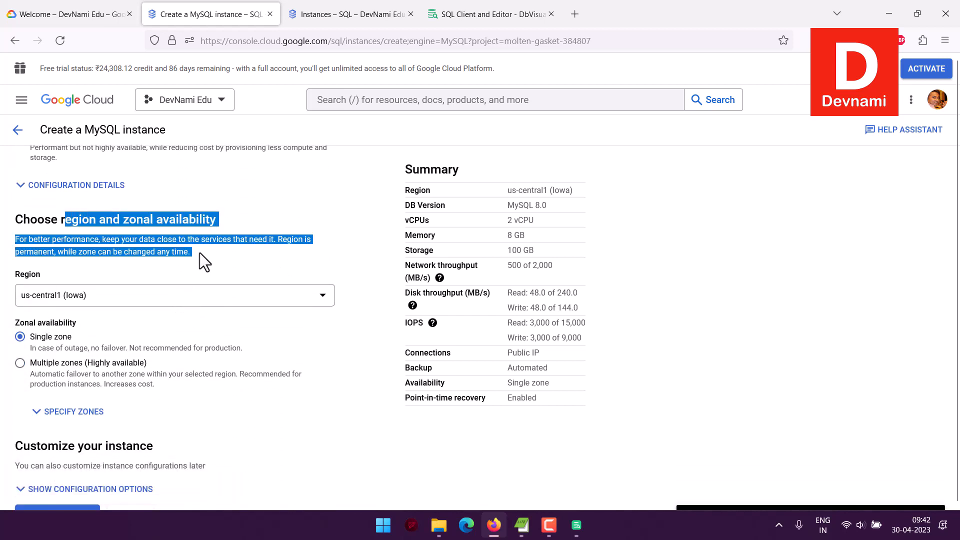
left_click(199, 253)
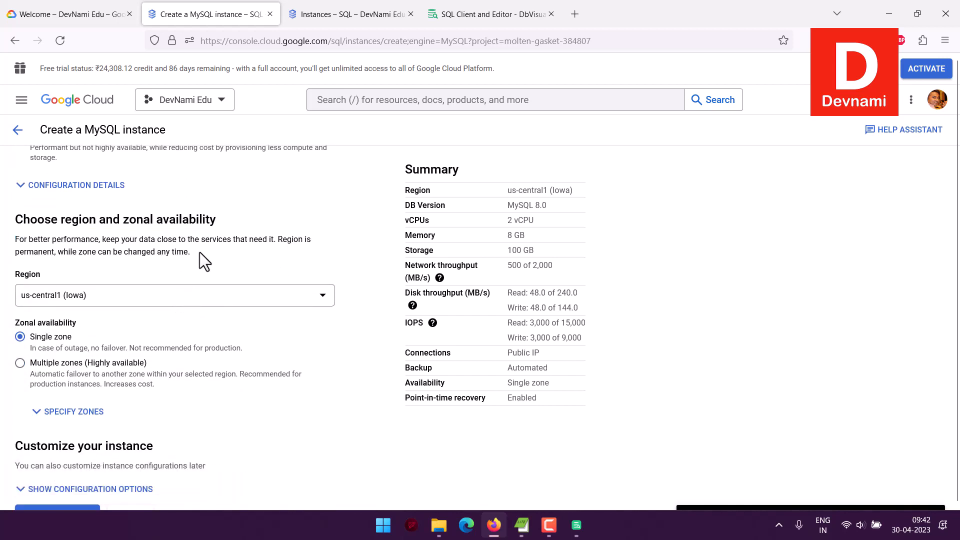
left_click(125, 300)
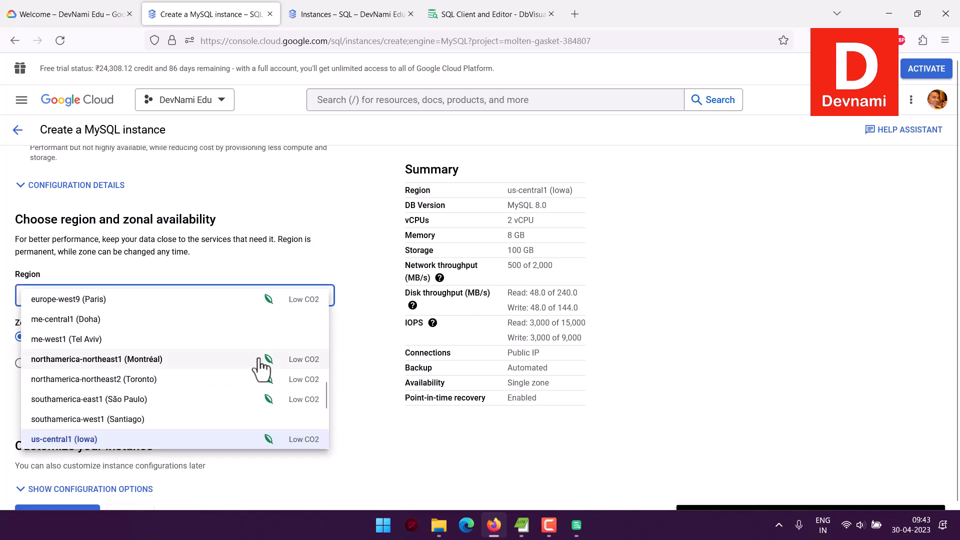
scroll(258, 368, "up", 6)
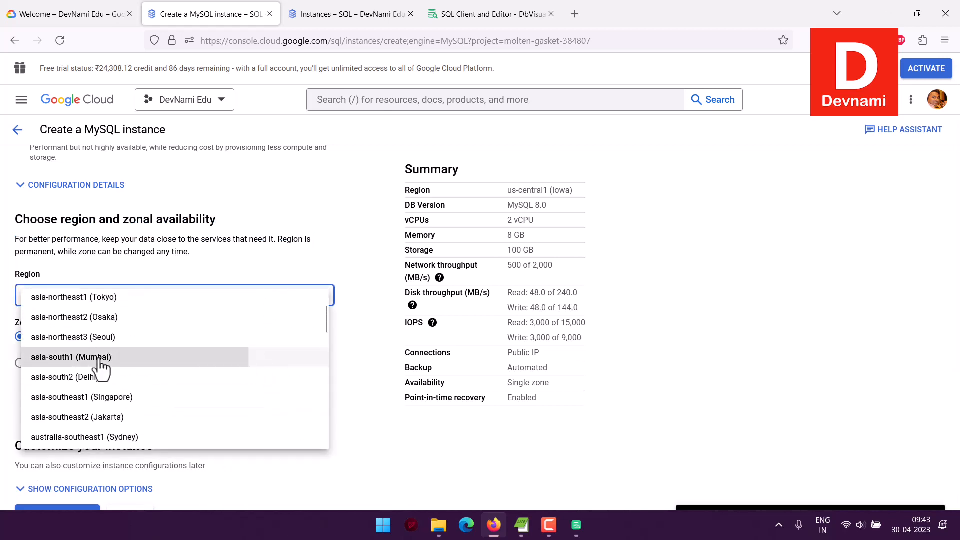
left_click(250, 358)
left_click(323, 299)
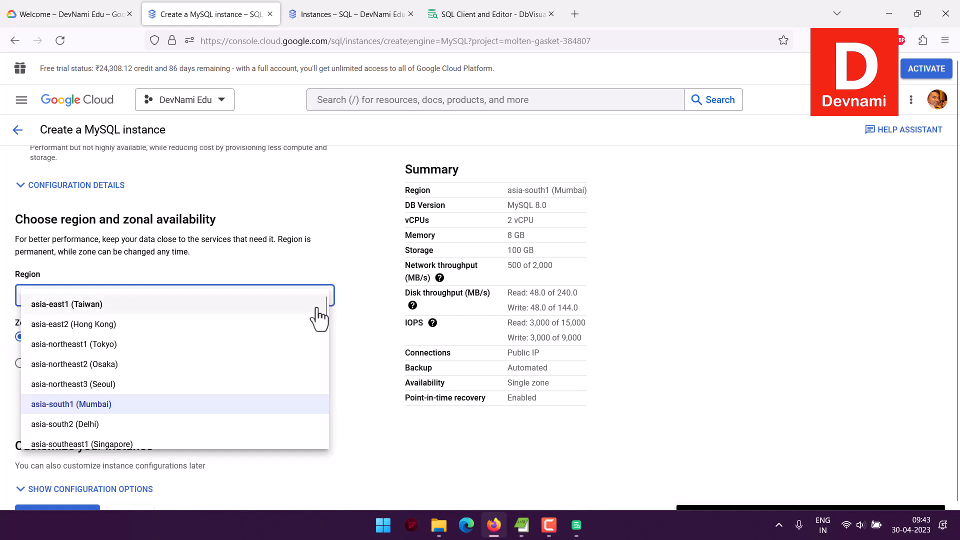
scroll(306, 332, "down", 3)
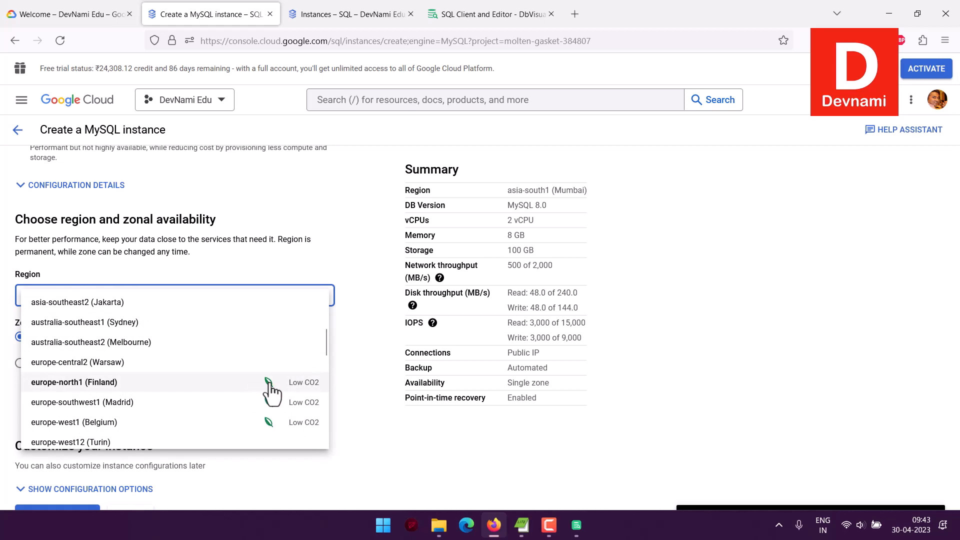
left_click(352, 350)
Show the configuration options for customizing the instance.
scroll(353, 350, "down", 1)
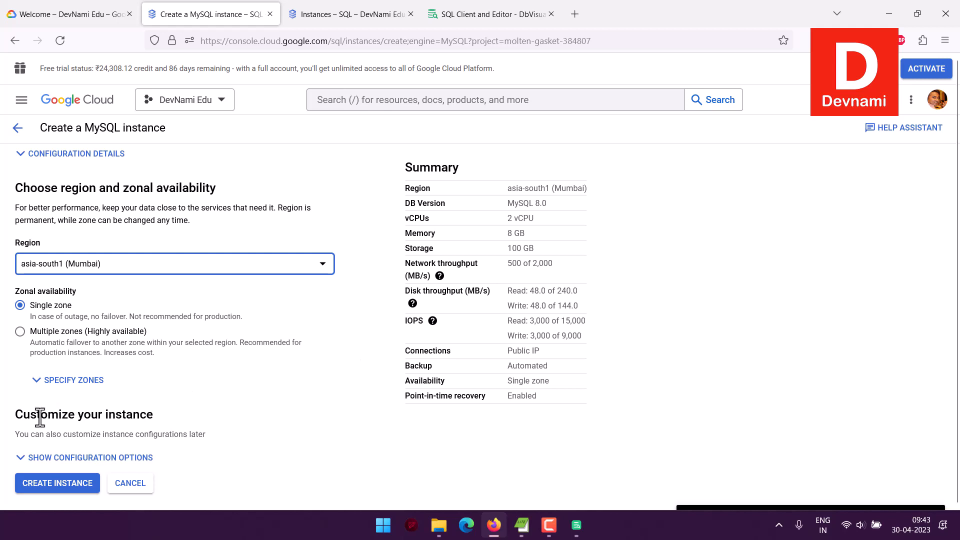
left_click_drag(16, 415, 172, 415)
double_click(173, 416)
left_click(21, 416)
left_click_drag(60, 416, 182, 436)
left_click(210, 441)
left_click(143, 459)
scroll(294, 414, "down", 4)
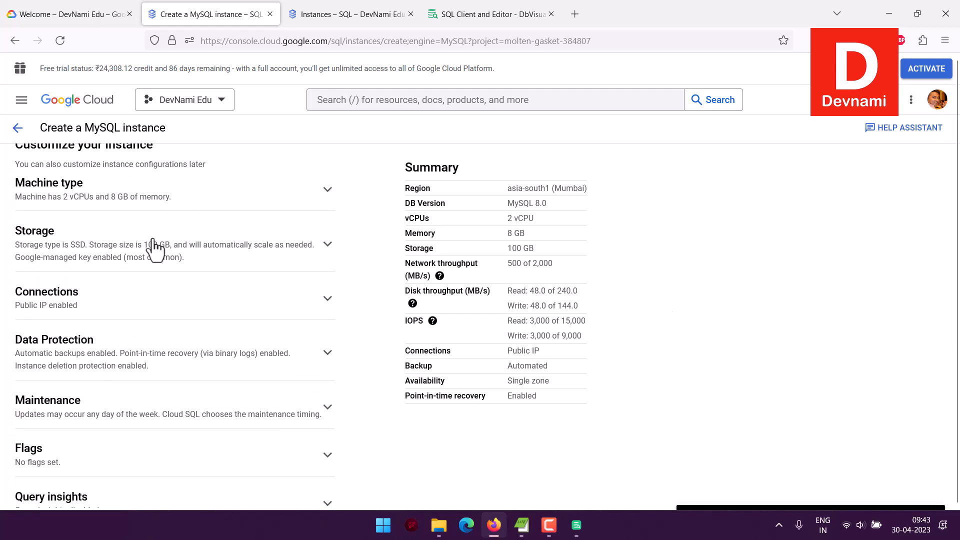
Expand the Machine type section and review the machine type presets without changing them.
scroll(161, 250, "down", 2)
scroll(130, 240, "up", 2)
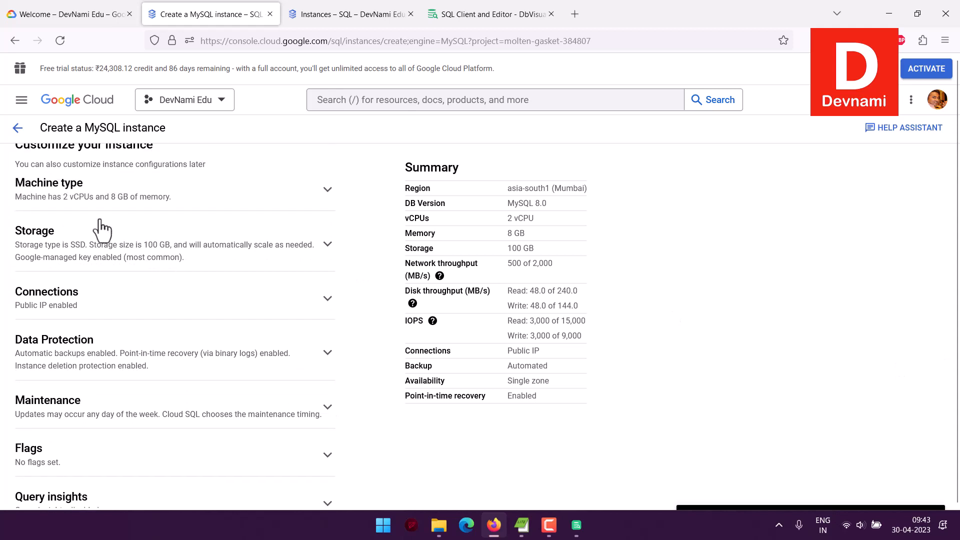
left_click(67, 193)
left_click_drag(18, 220, 199, 239)
left_click(199, 239)
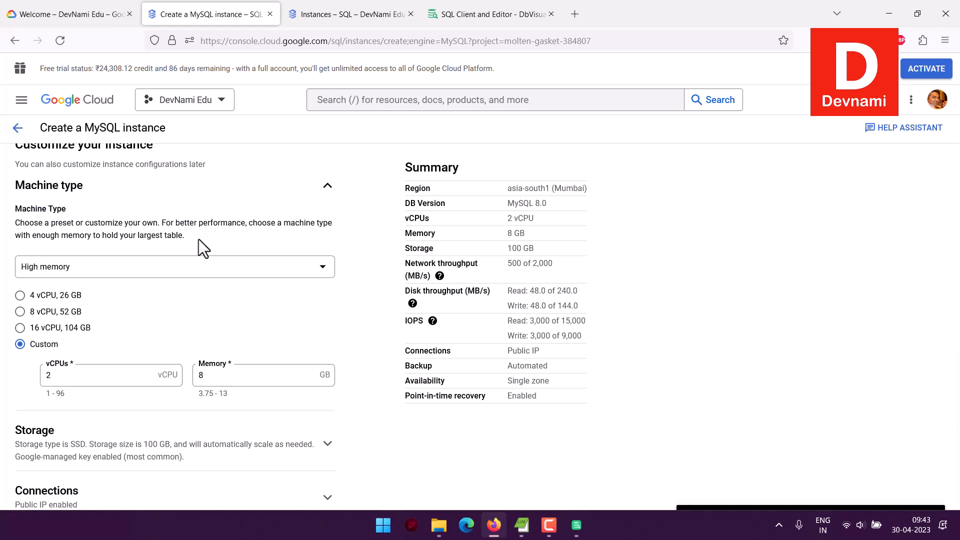
scroll(265, 332, "down", 3)
scroll(265, 333, "down", 1)
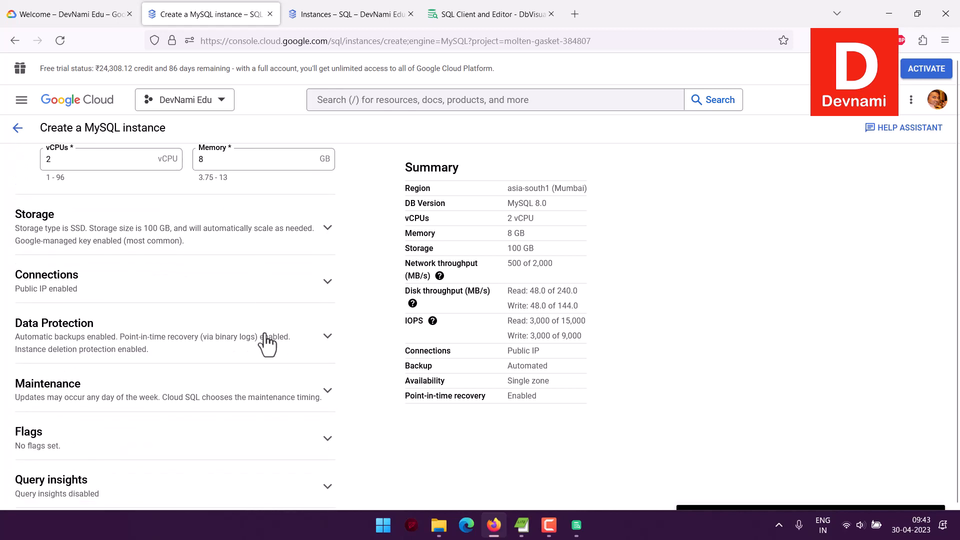
scroll(265, 340, "up", 2)
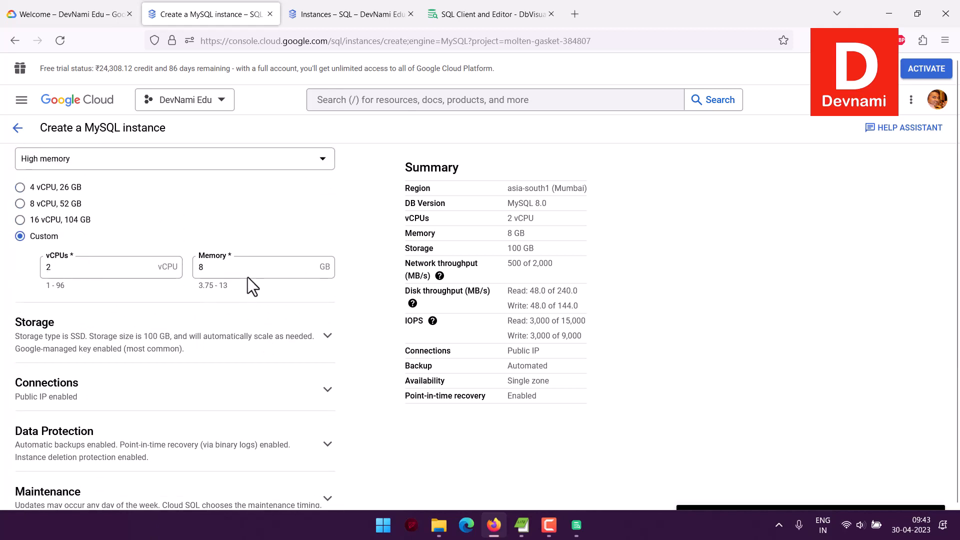
left_click(51, 160)
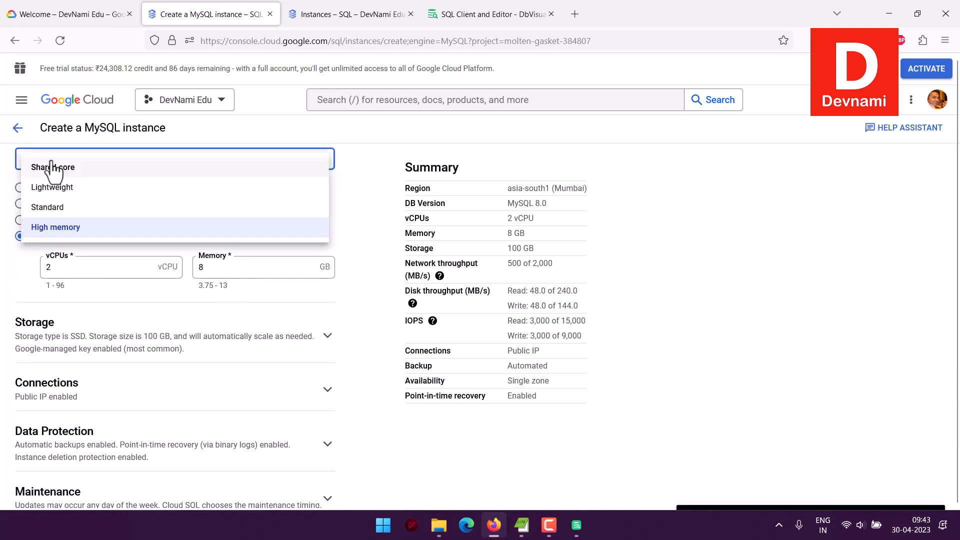
left_click(382, 195)
scroll(382, 194, "down", 3)
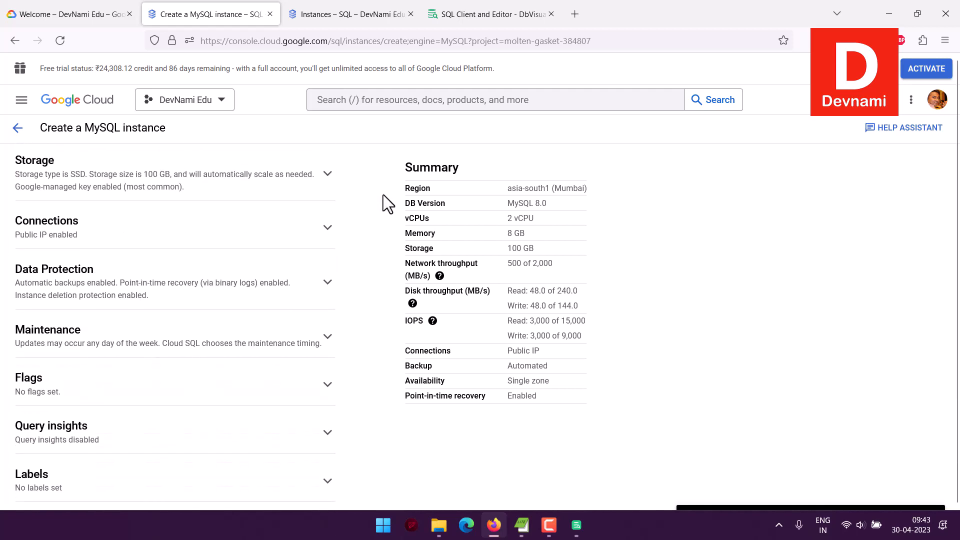
Expand the Storage section and set the storage capacity to 10 GB.
left_click(325, 174)
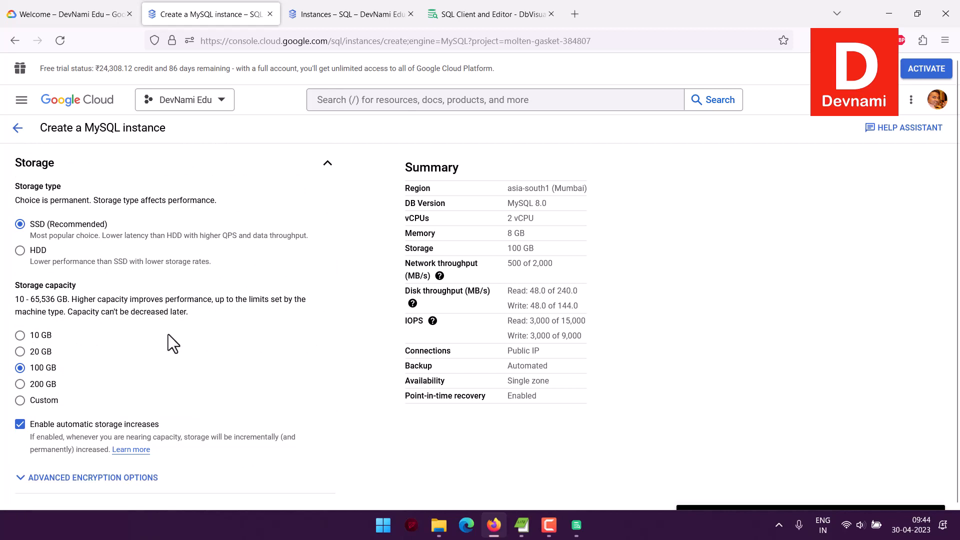
left_click(43, 335)
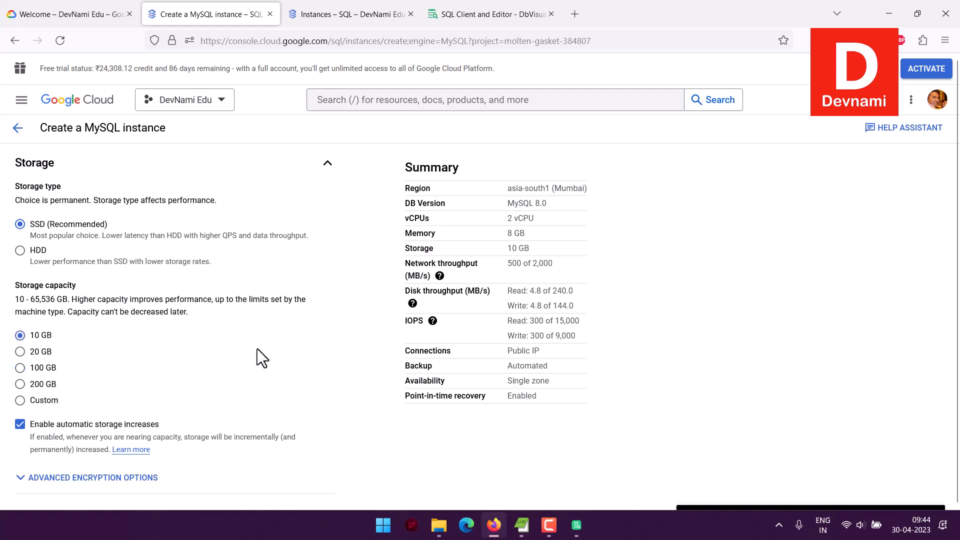
scroll(257, 353, "down", 2)
Expand and review the advanced encryption options for storage.
left_click(151, 374)
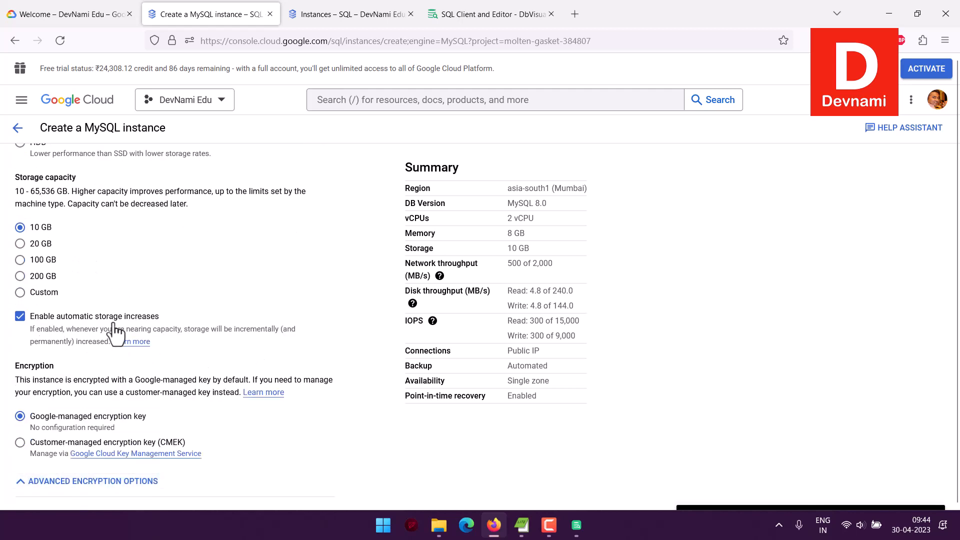
scroll(230, 270, "down", 2)
scroll(229, 328, "down", 1)
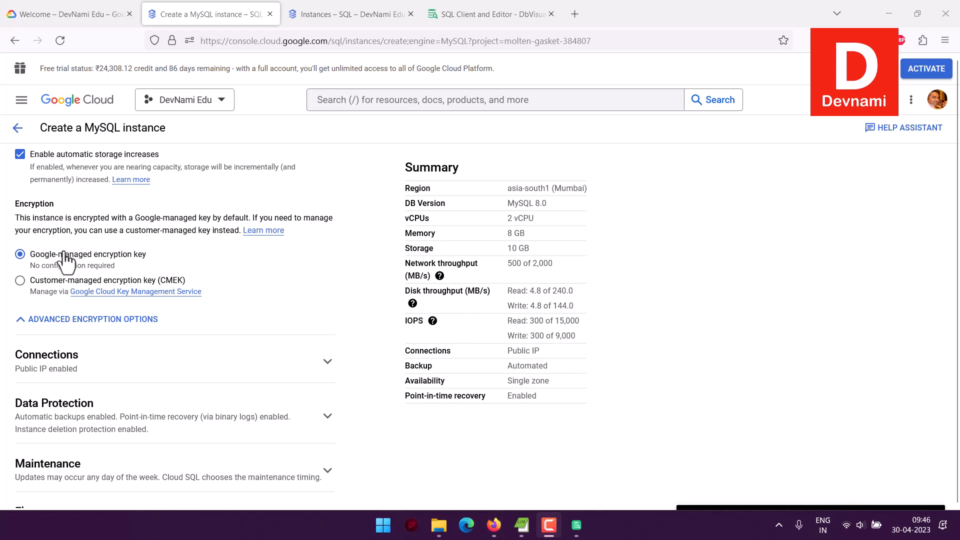
scroll(291, 245, "down", 3)
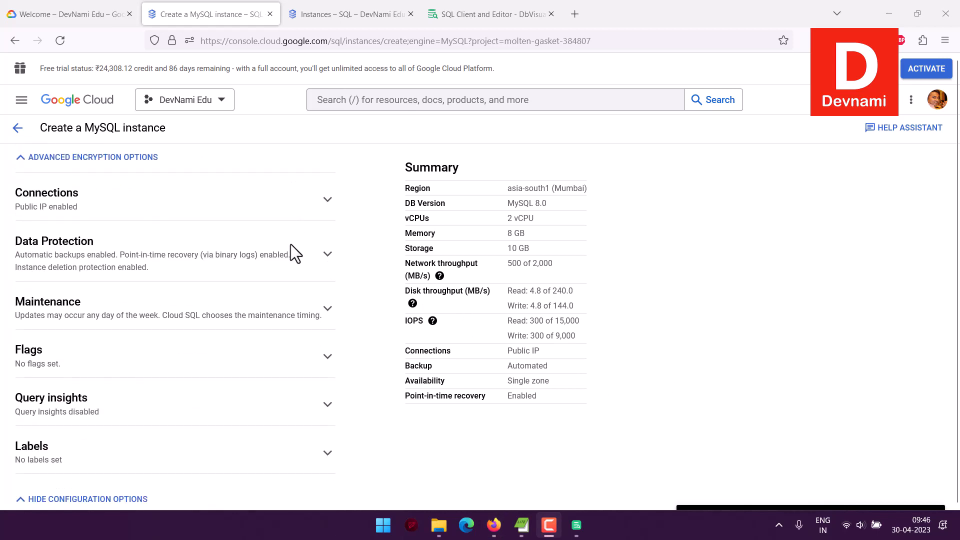
Under Connections, add an authorized network named all with network address 0.0.0.0/0.
left_click(327, 201)
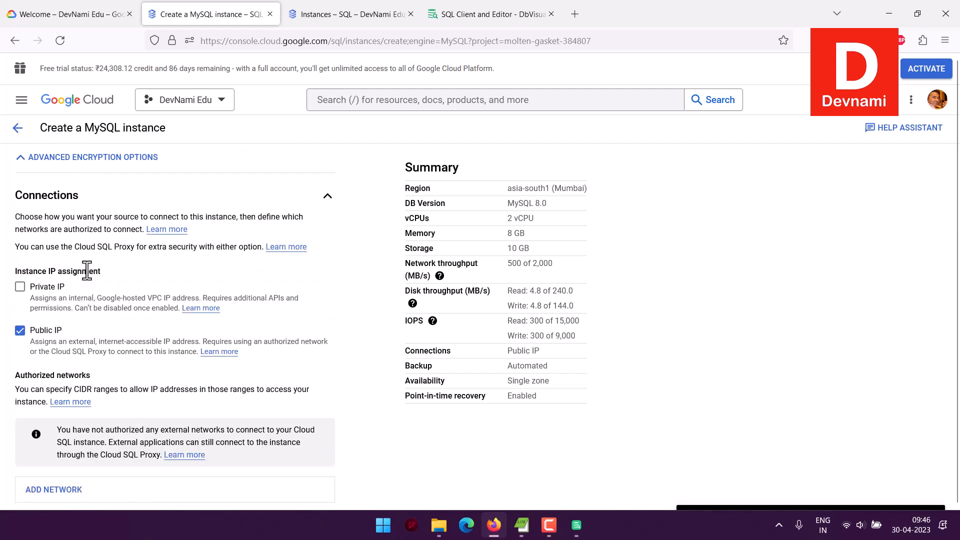
scroll(162, 275, "down", 4)
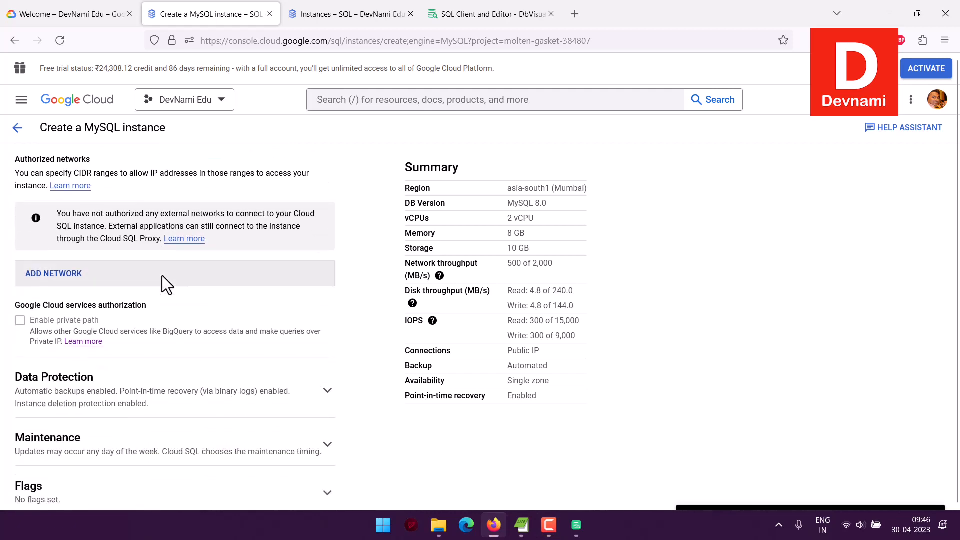
left_click(142, 280)
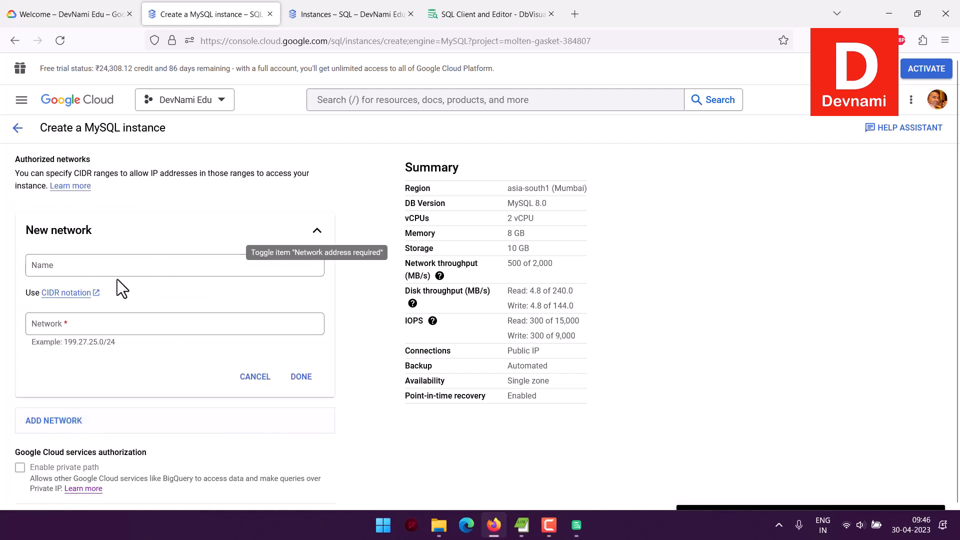
left_click(94, 267)
type("all")
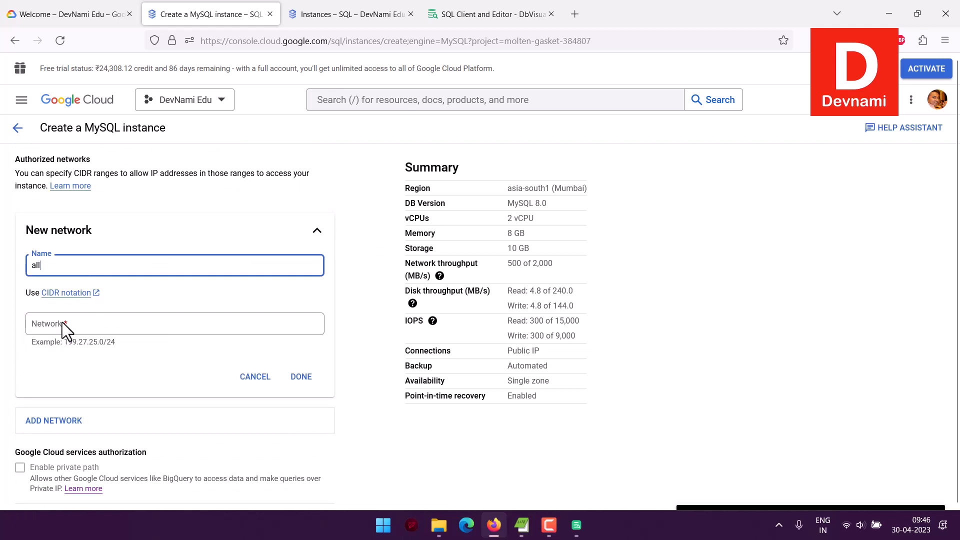
left_click(62, 322)
type("0.0")
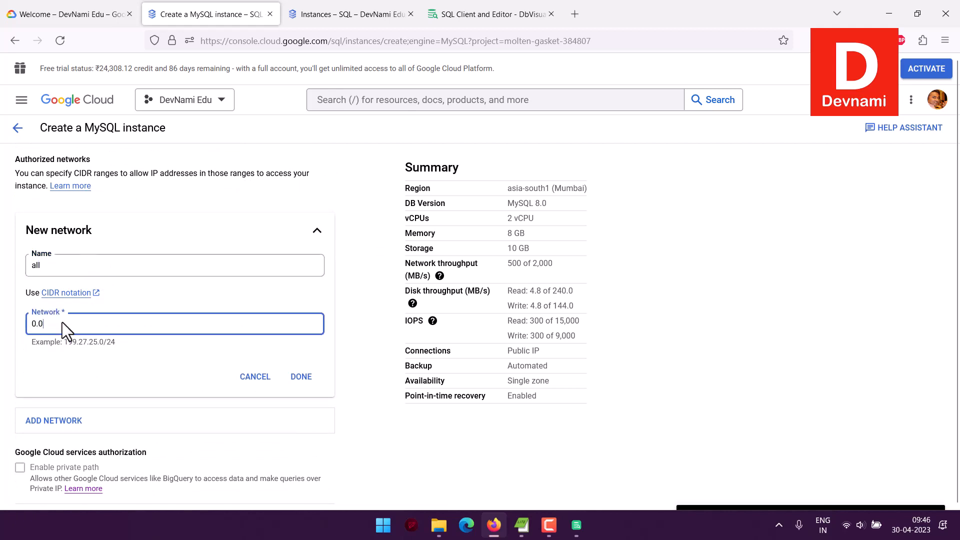
type(".0.0")
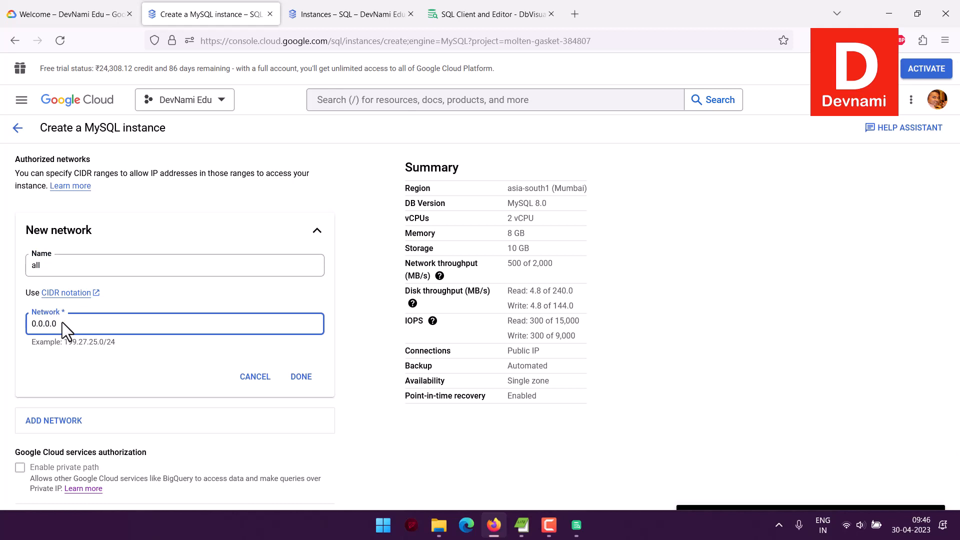
type("/0")
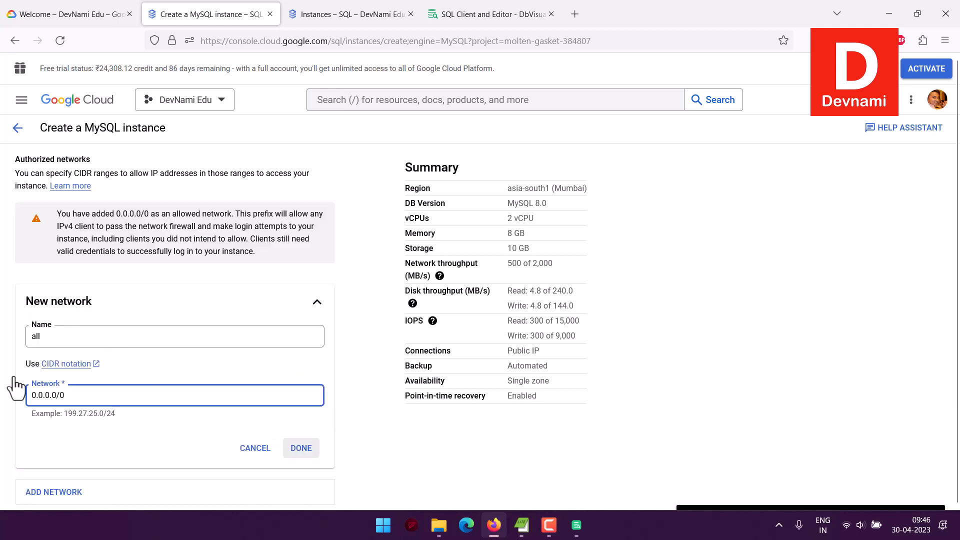
key("Return")
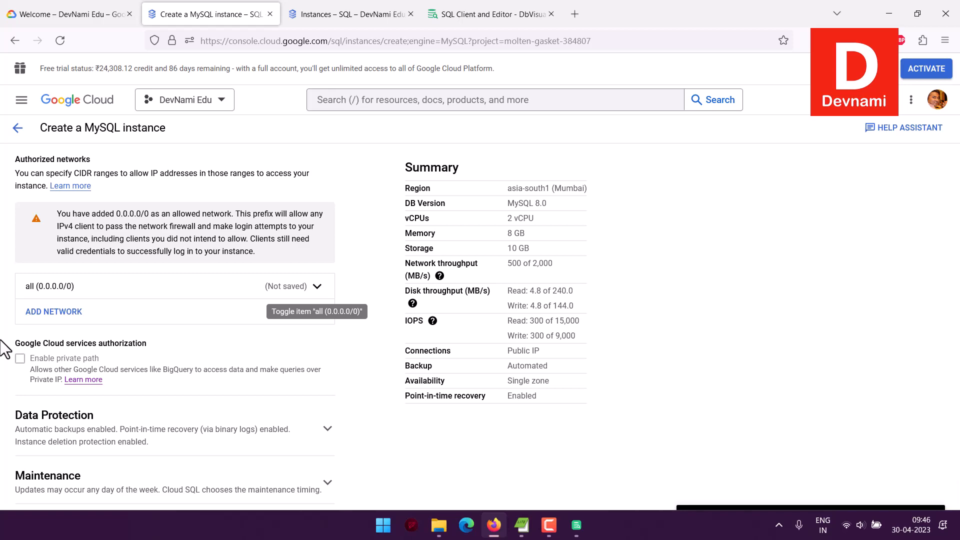
Expand Data Protection and review the point-in-time recovery log retention options.
scroll(8, 345, "down", 4)
left_click(323, 218)
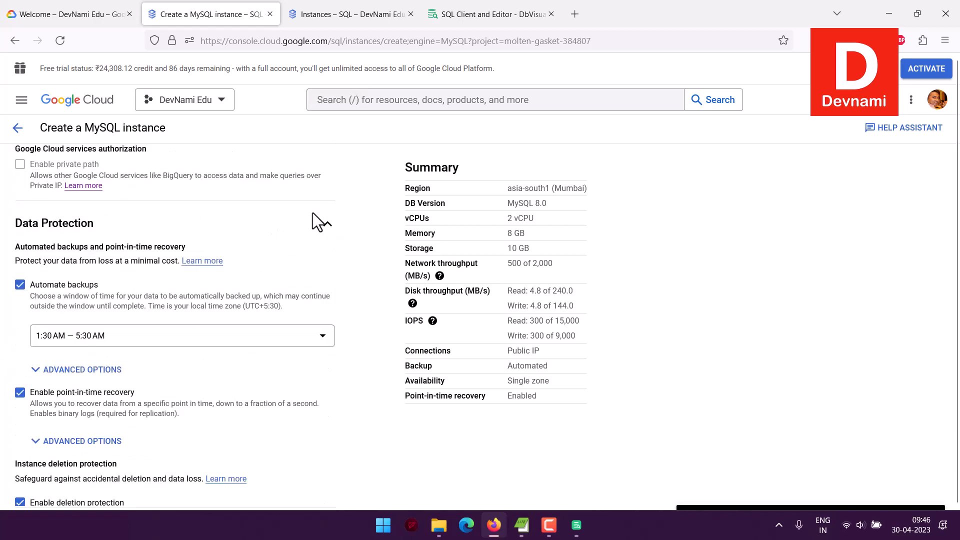
scroll(263, 314, "down", 3)
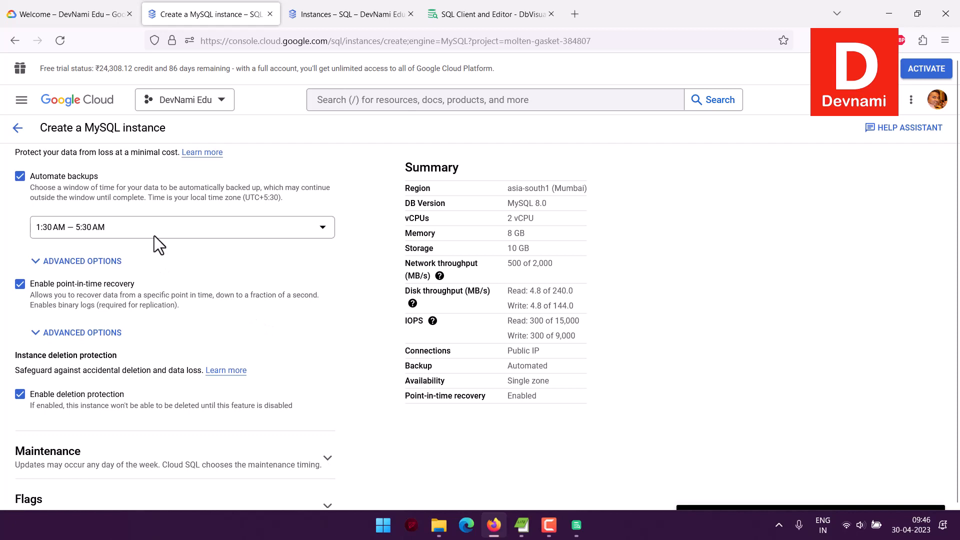
scroll(154, 235, "down", 1)
left_click(87, 281)
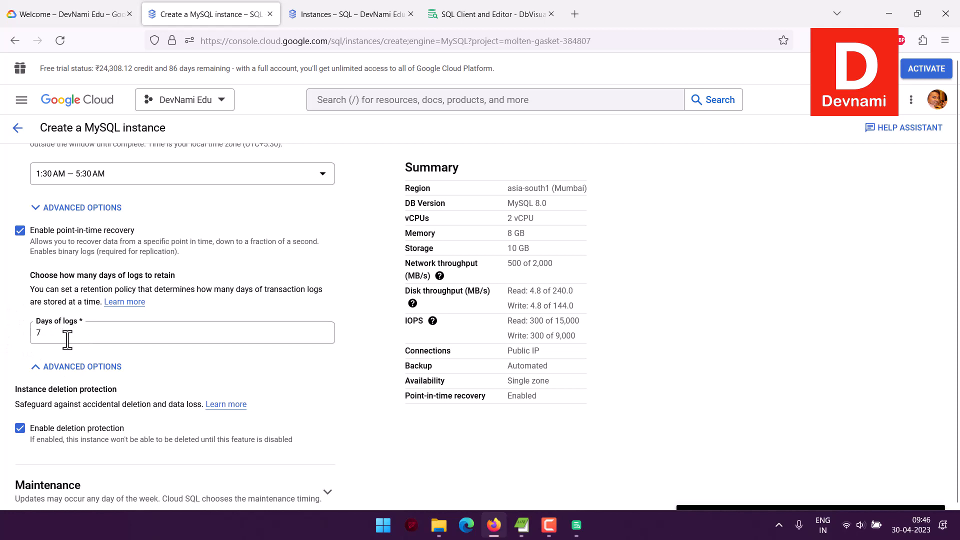
scroll(9, 318, "down", 3)
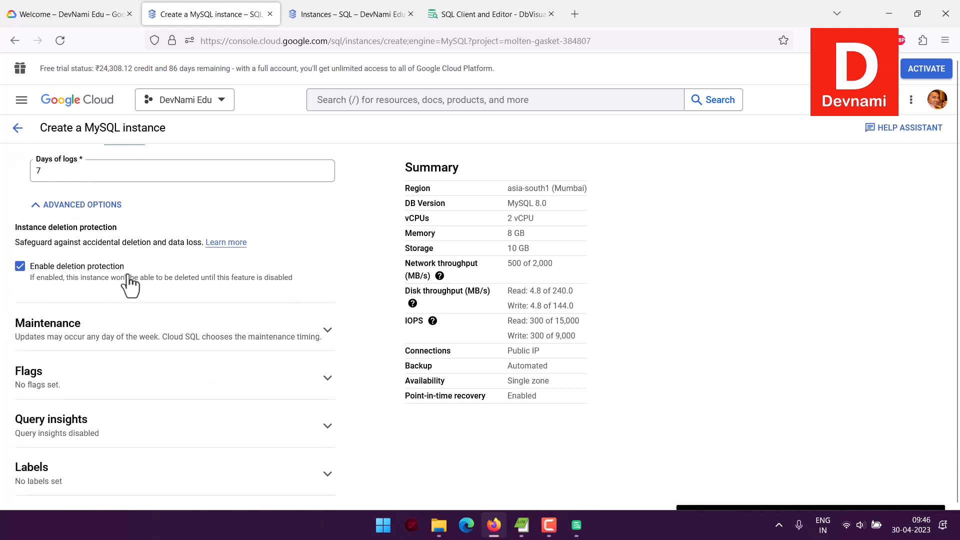
Turn off instance deletion protection and open the Maintenance settings.
left_click(19, 268)
left_click(20, 266)
left_click(16, 290)
left_click(325, 331)
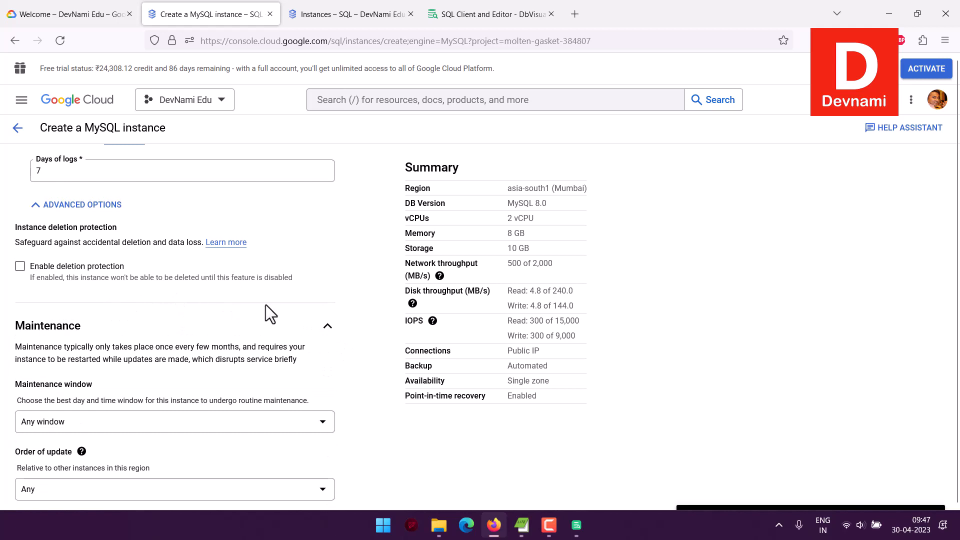
scroll(265, 304, "down", 3)
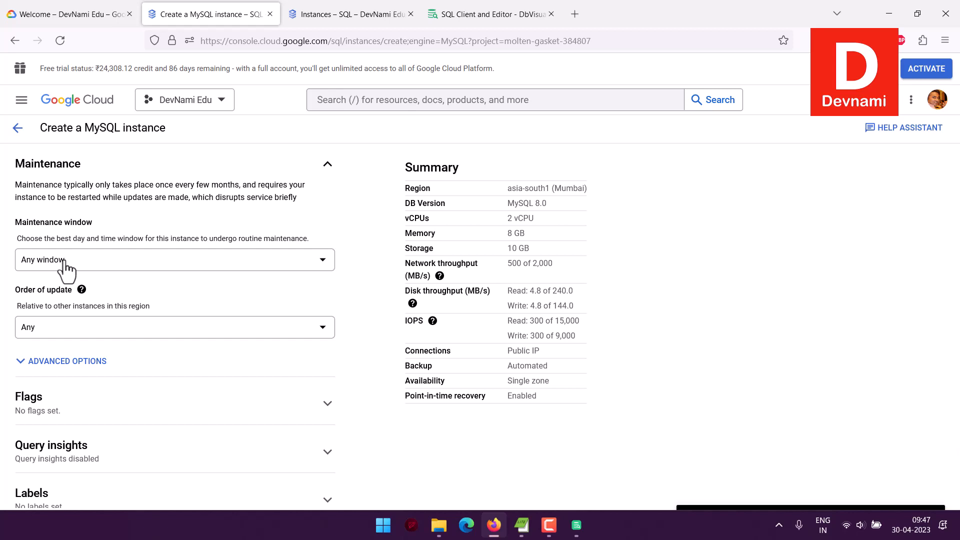
Review the maintenance order-of-update choices and expand the Labels section of the instance form.
scroll(67, 270, "down", 1)
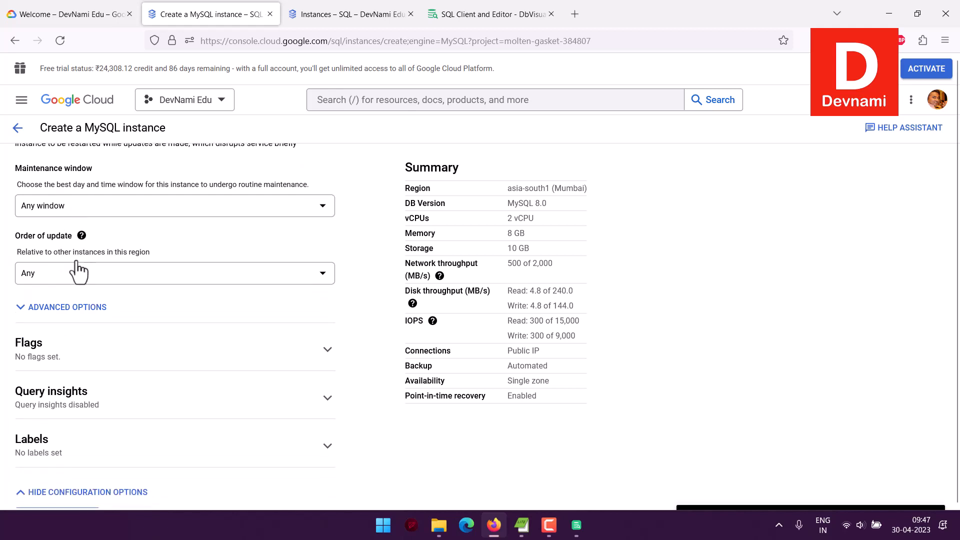
left_click(80, 276)
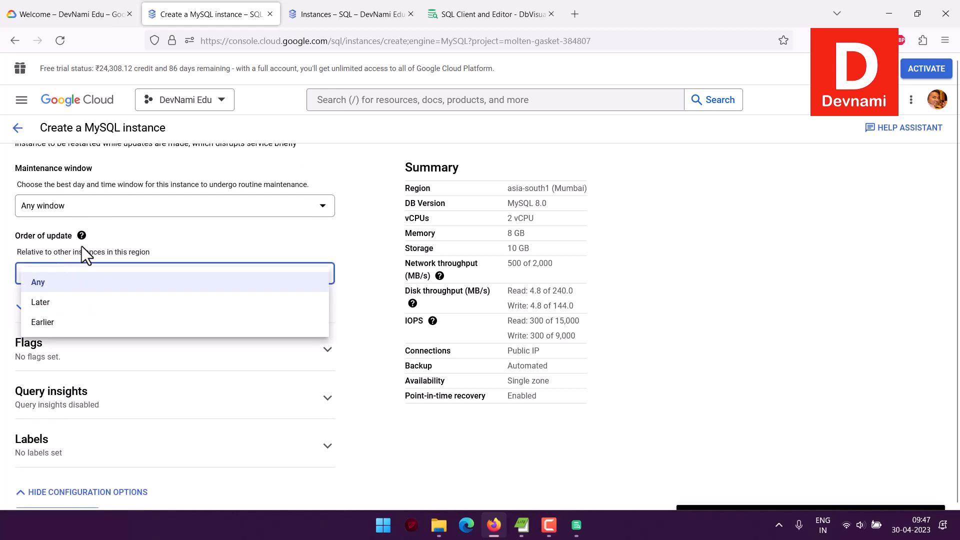
left_click(2, 286)
scroll(8, 290, "down", 1)
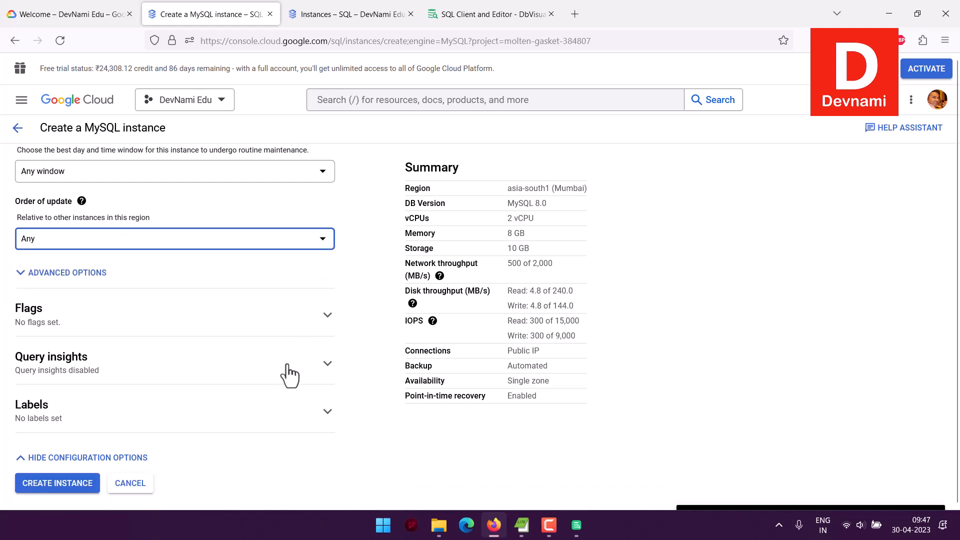
left_click(328, 411)
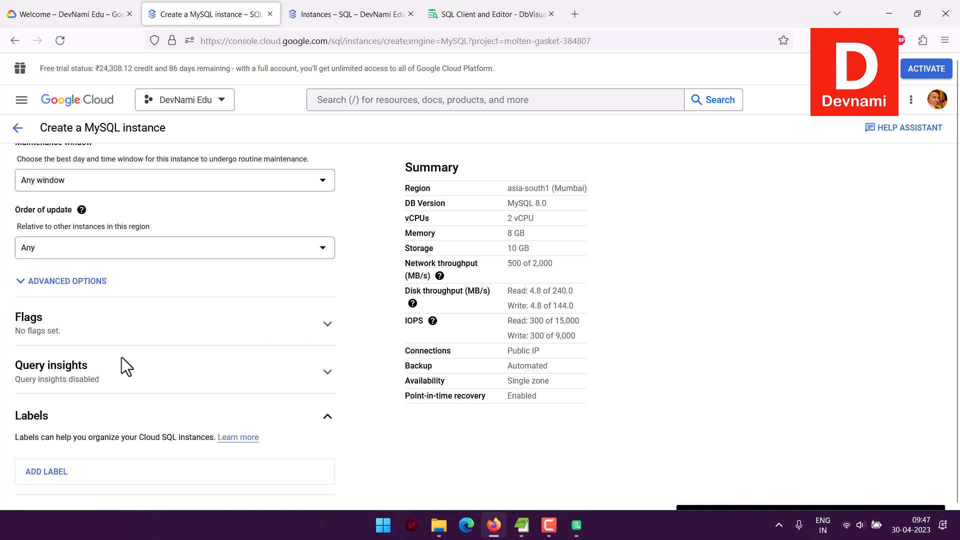
scroll(120, 356, "down", 1)
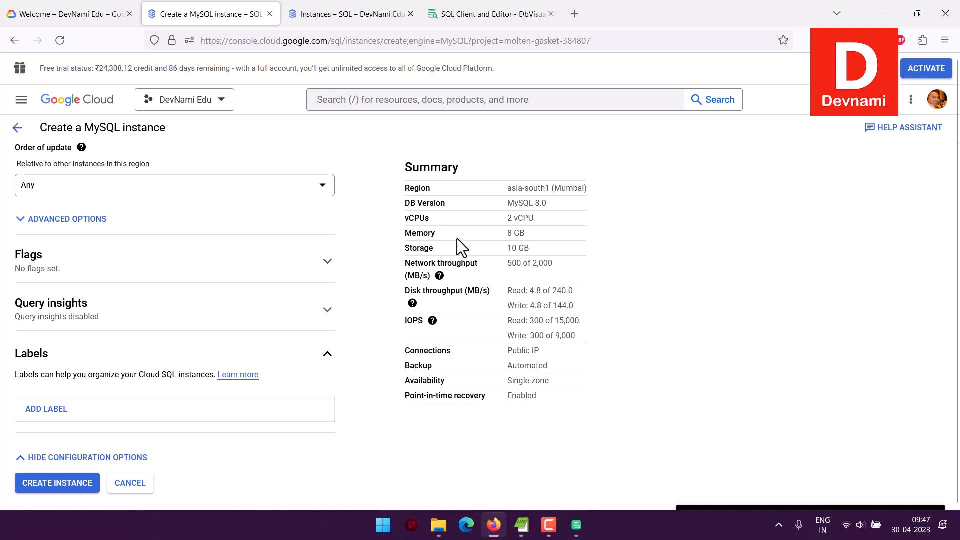
Create the MySQL instance and close the instance-creation tab.
left_click(75, 485)
left_click(269, 14)
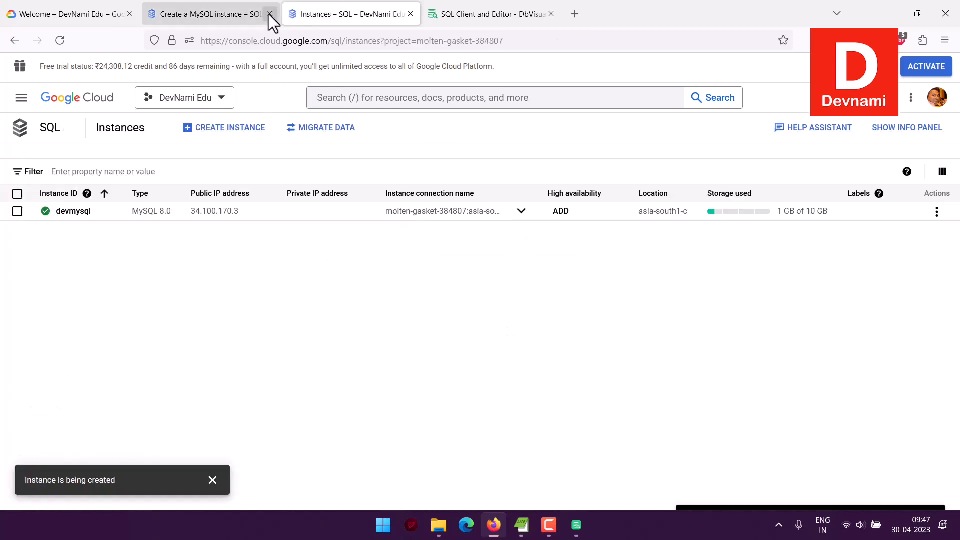
Open the devmysql instance overview and try to delete the instance.
left_click(73, 211)
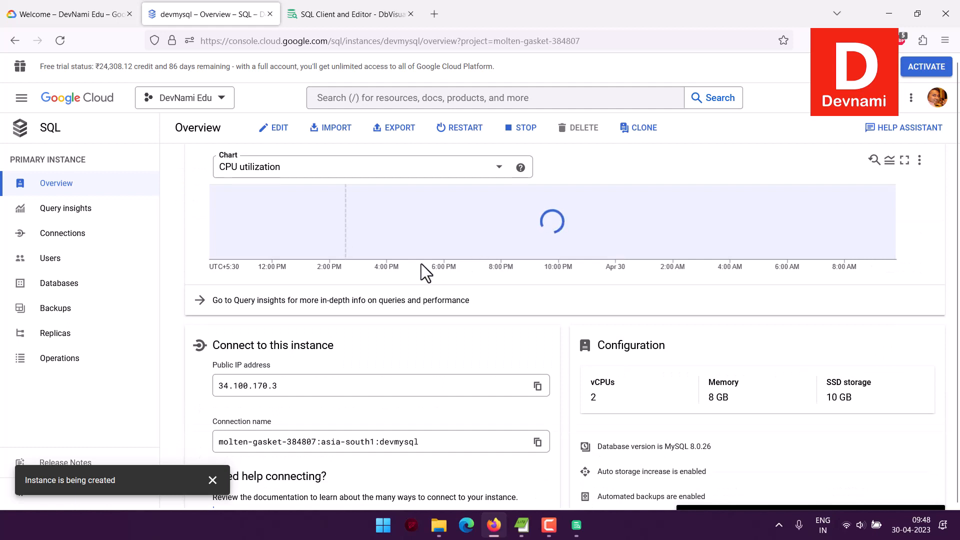
scroll(212, 319, "down", 2)
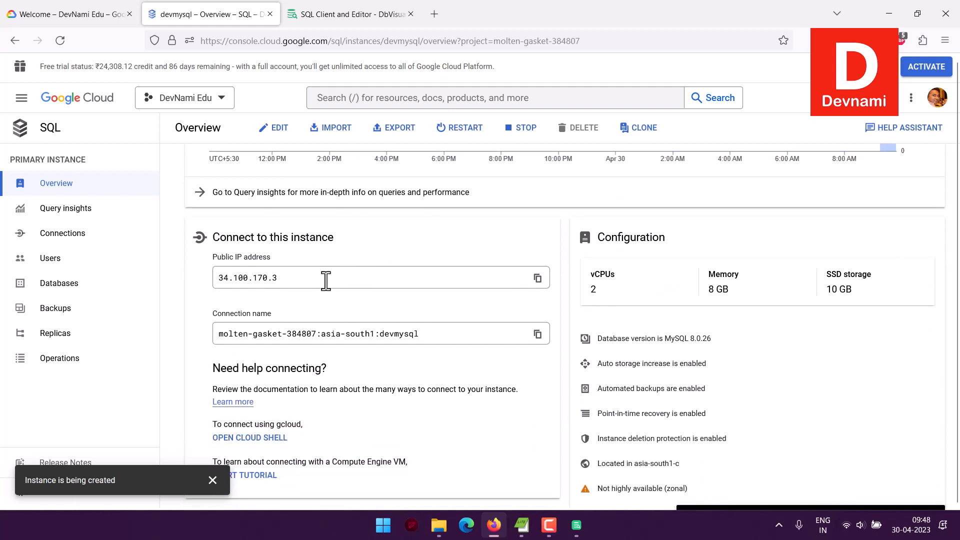
left_click(570, 131)
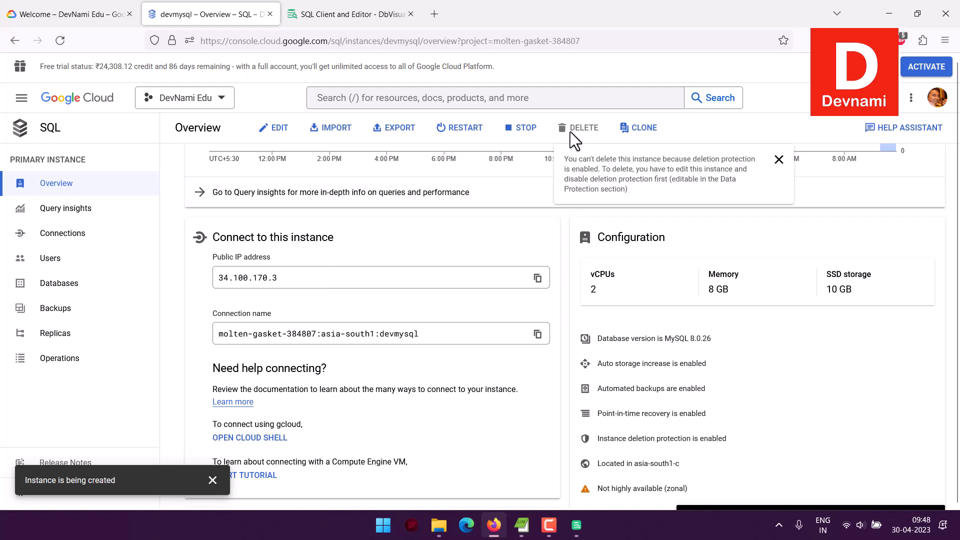
Edit the devmysql instance to turn off deletion protection under Data Protection and save the change.
left_click(278, 131)
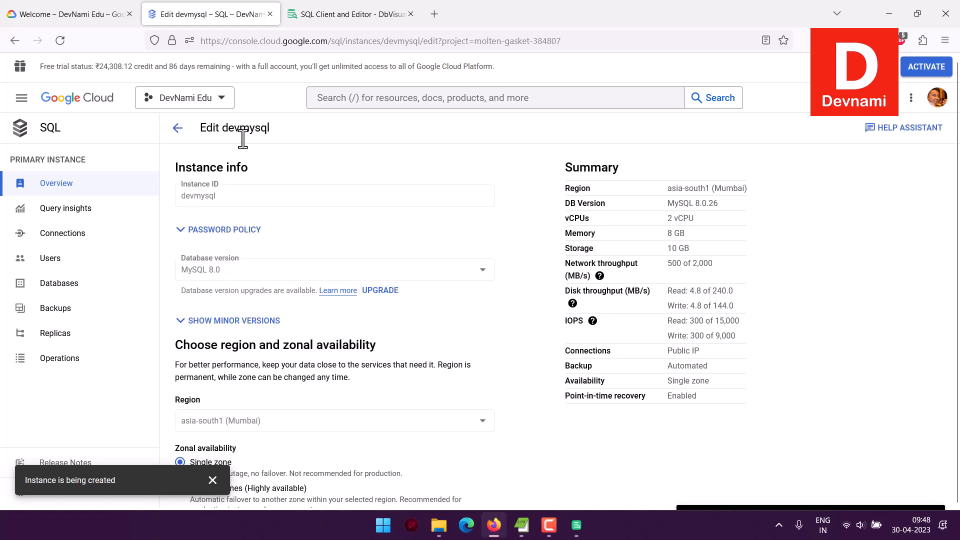
scroll(472, 251, "down", 7)
scroll(472, 251, "down", 4)
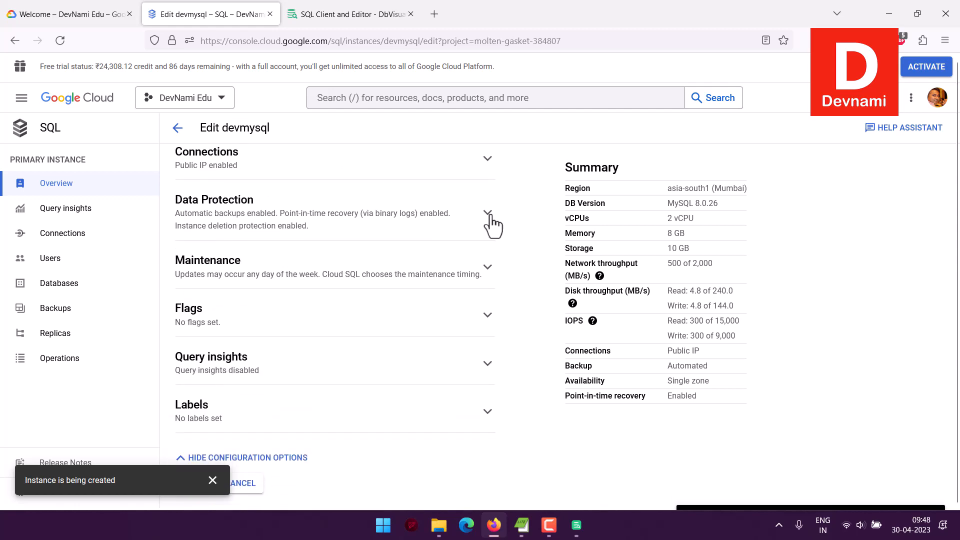
left_click(488, 215)
scroll(429, 272, "down", 5)
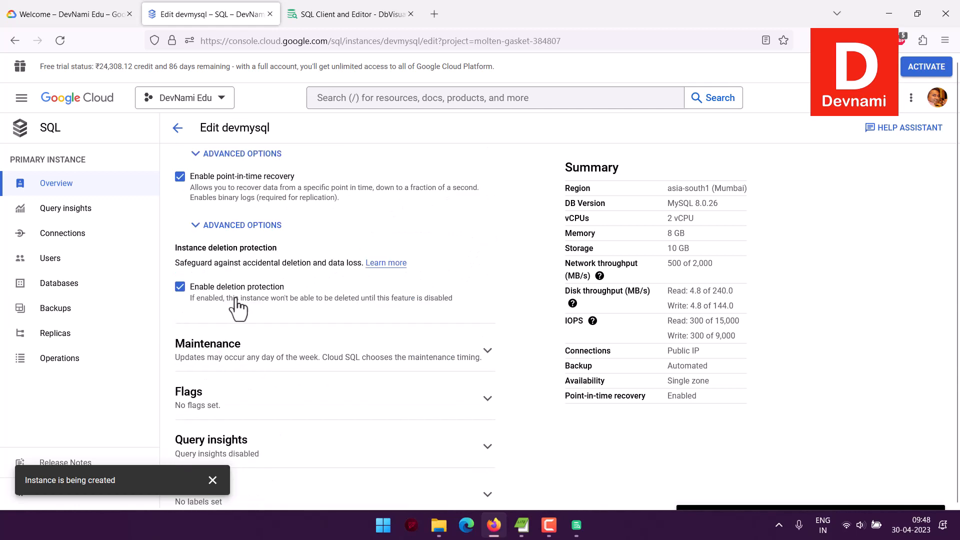
left_click(212, 480)
scroll(219, 334, "up", 3)
scroll(271, 337, "down", 3)
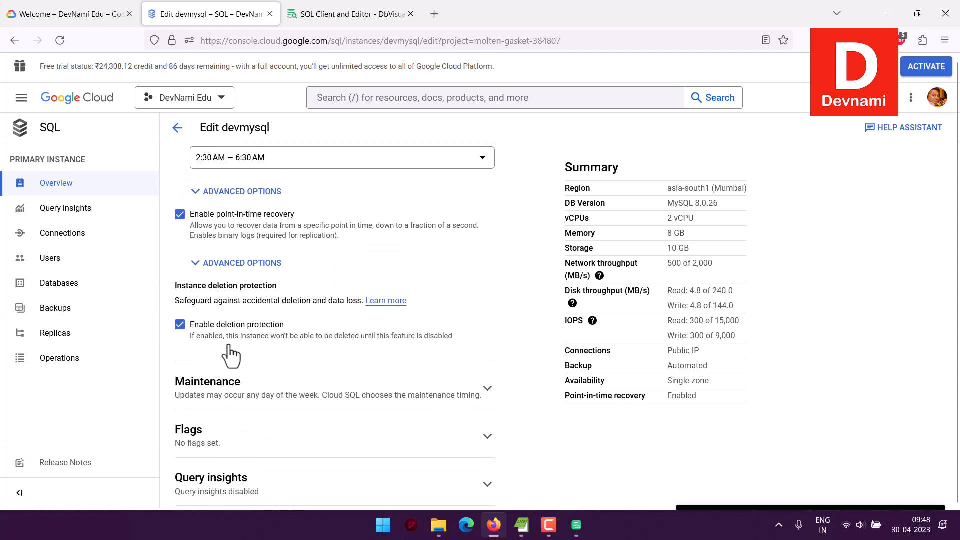
left_click(180, 328)
scroll(295, 333, "down", 3)
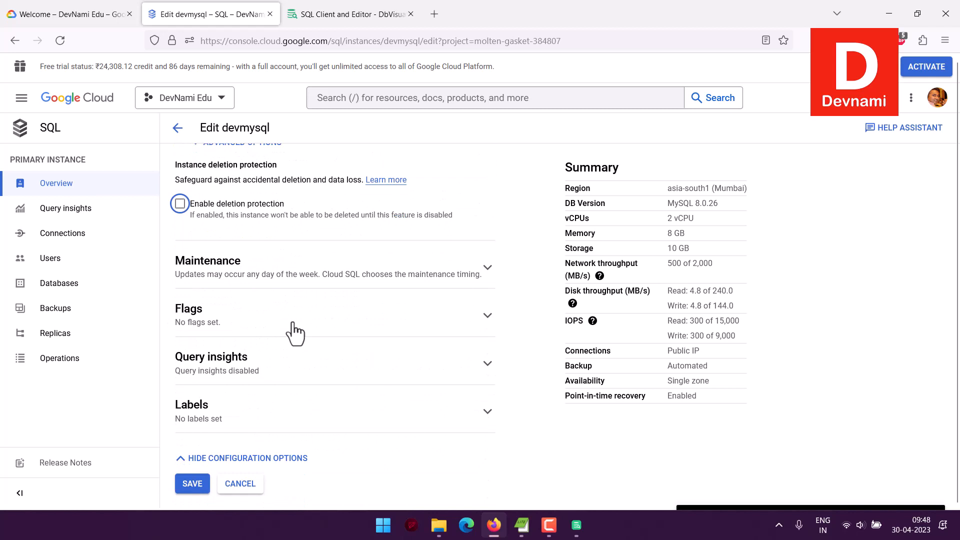
left_click(192, 484)
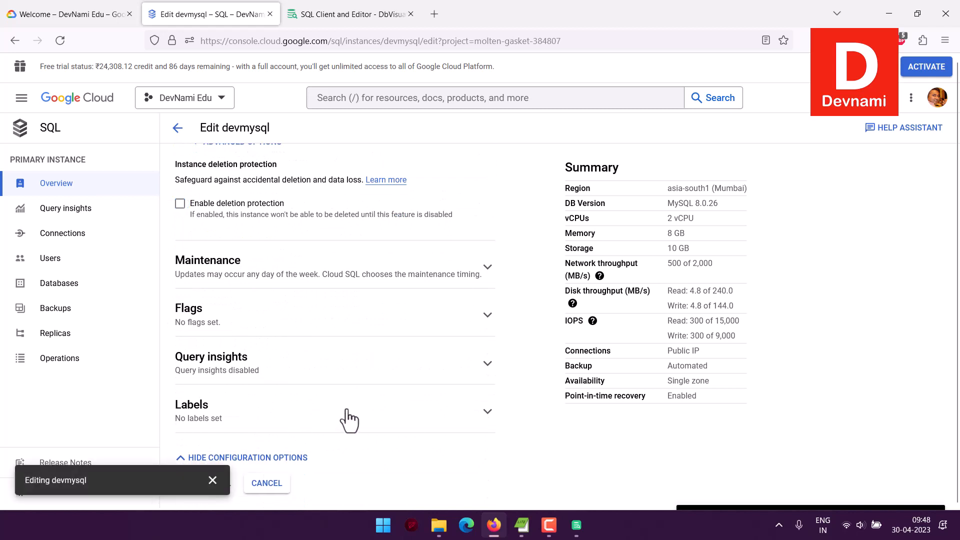
left_click(212, 480)
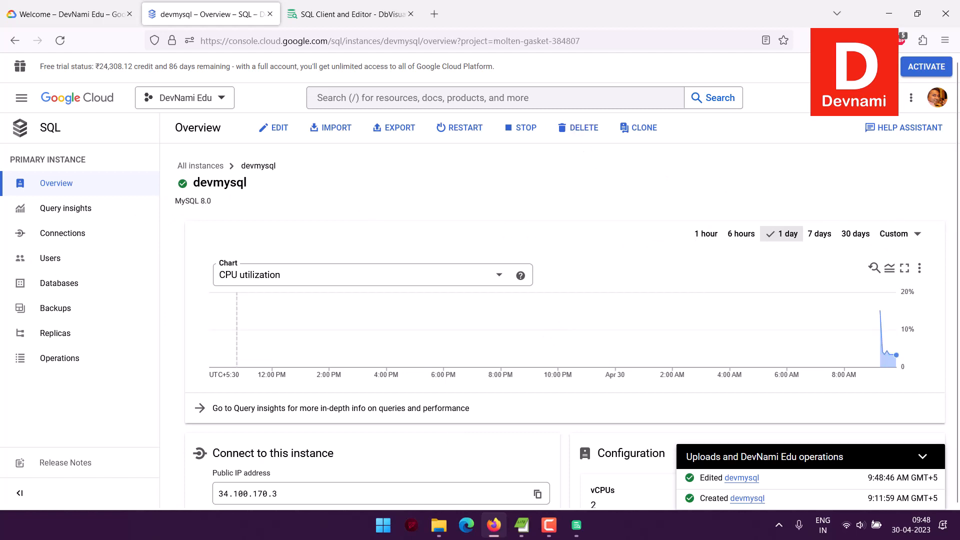
Copy the instance's public IP address from the overview page.
scroll(931, 260, "down", 4)
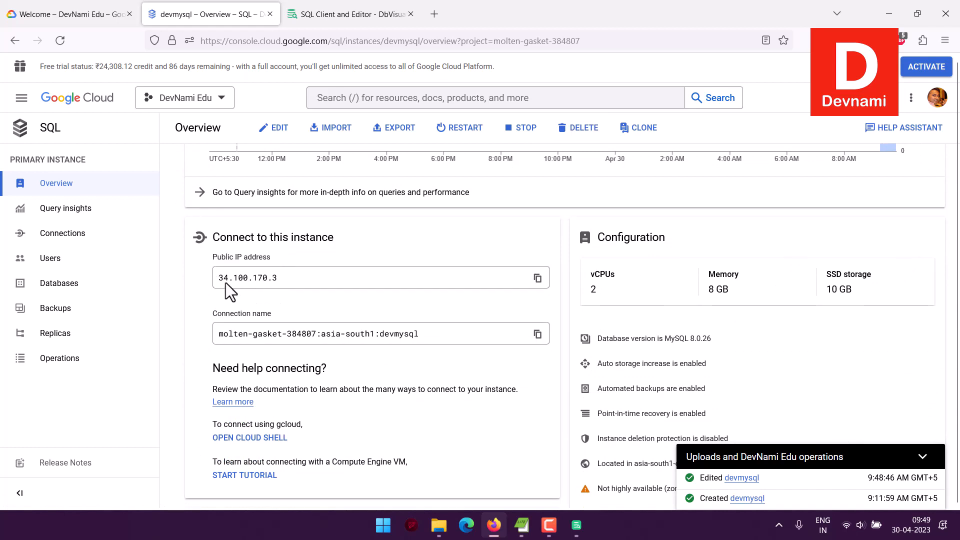
left_click(538, 278)
Review the instance's user accounts and the Connections summary and Security settings.
left_click(54, 260)
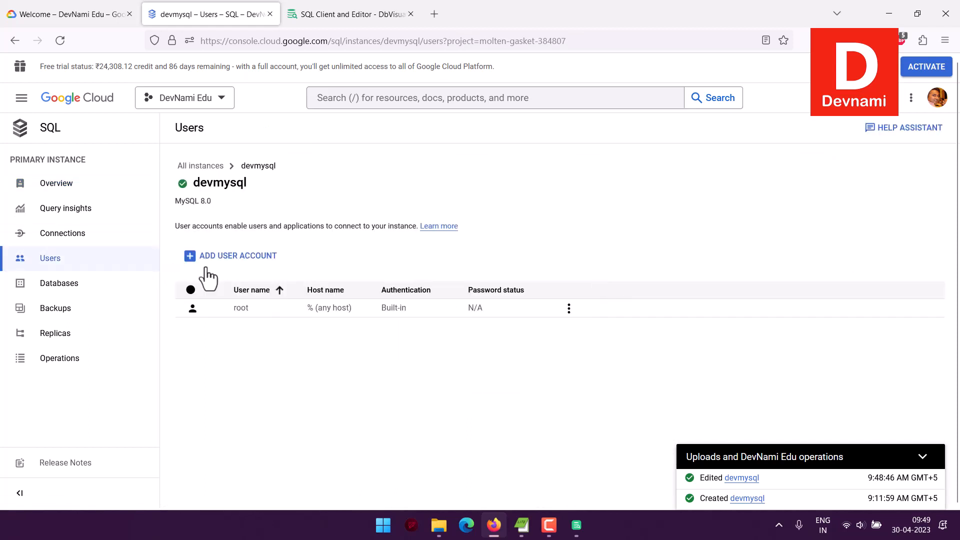
left_click(147, 240)
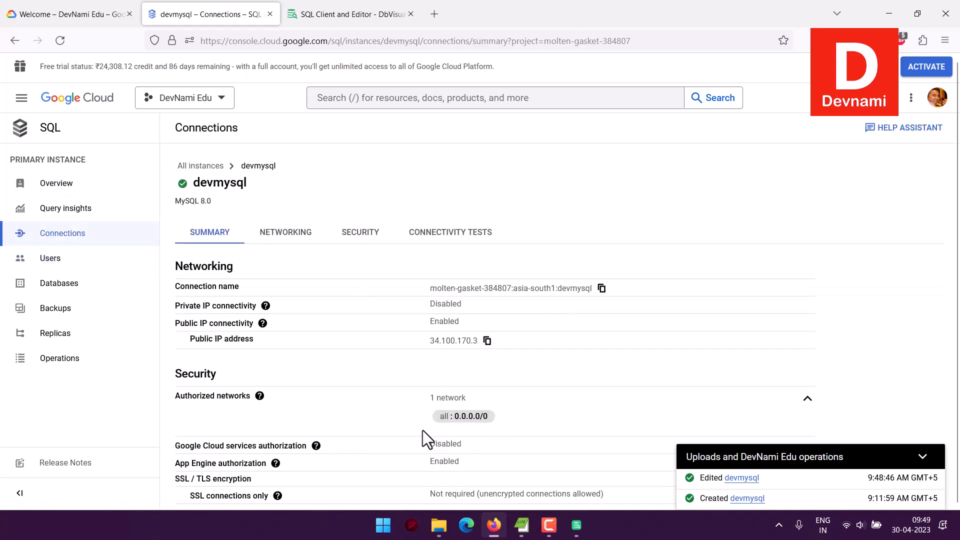
left_click(361, 236)
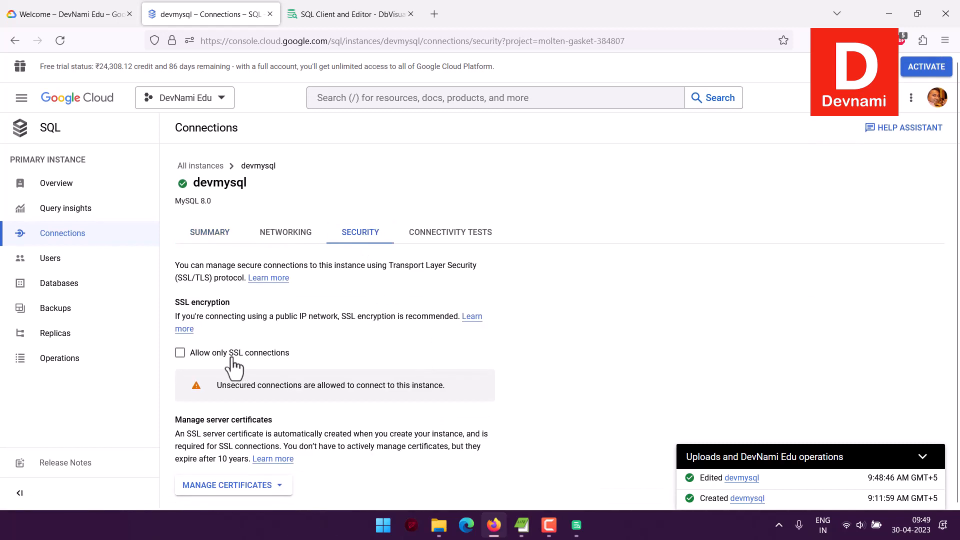
scroll(376, 356, "down", 5)
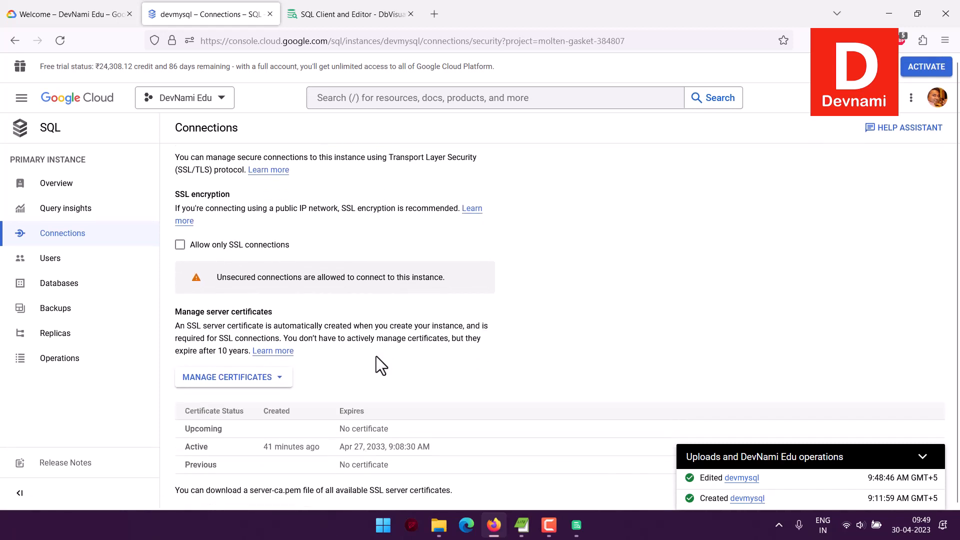
scroll(362, 363, "up", 2)
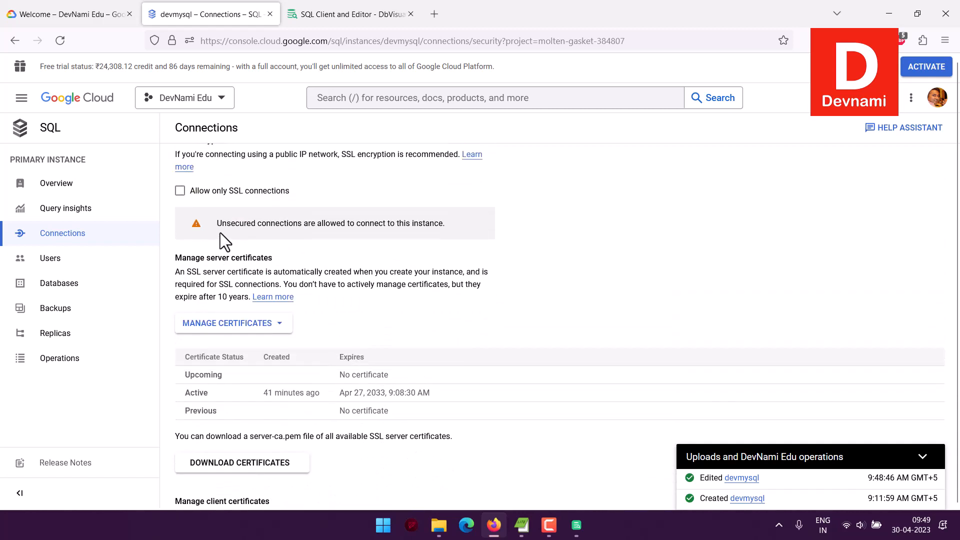
scroll(388, 274, "down", 2)
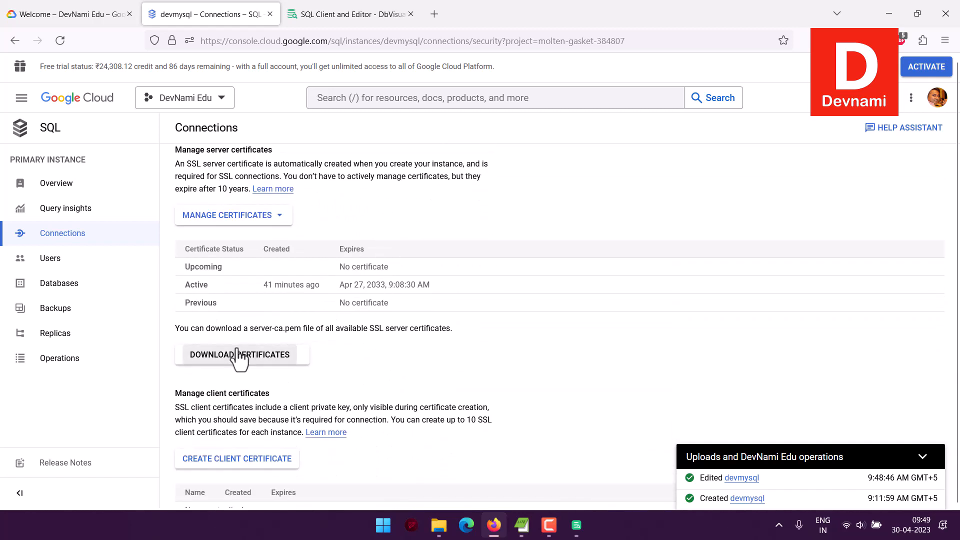
Switch to DbVisualizer and set the MySQL 8 connection's Database Server to the copied IP 34.100.170.3.
left_click(576, 525)
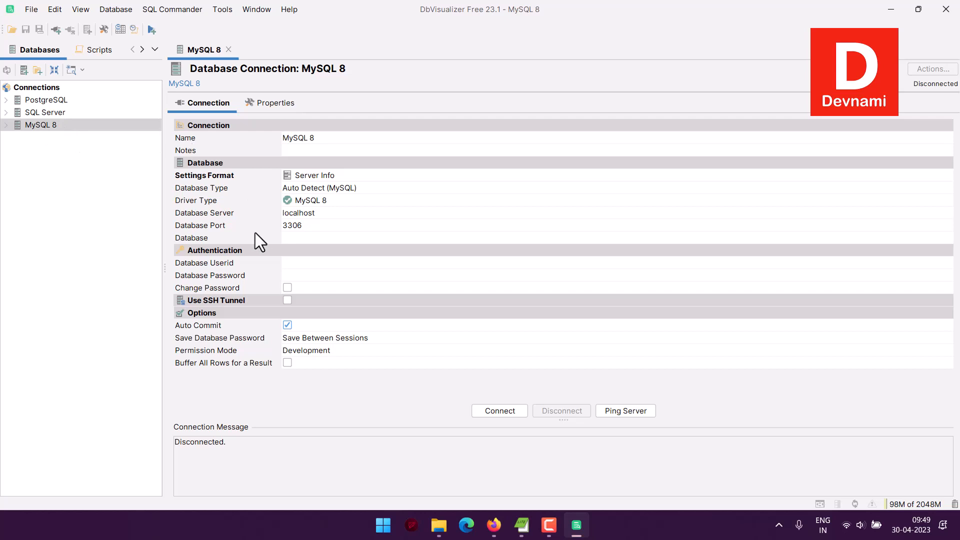
left_click(314, 212)
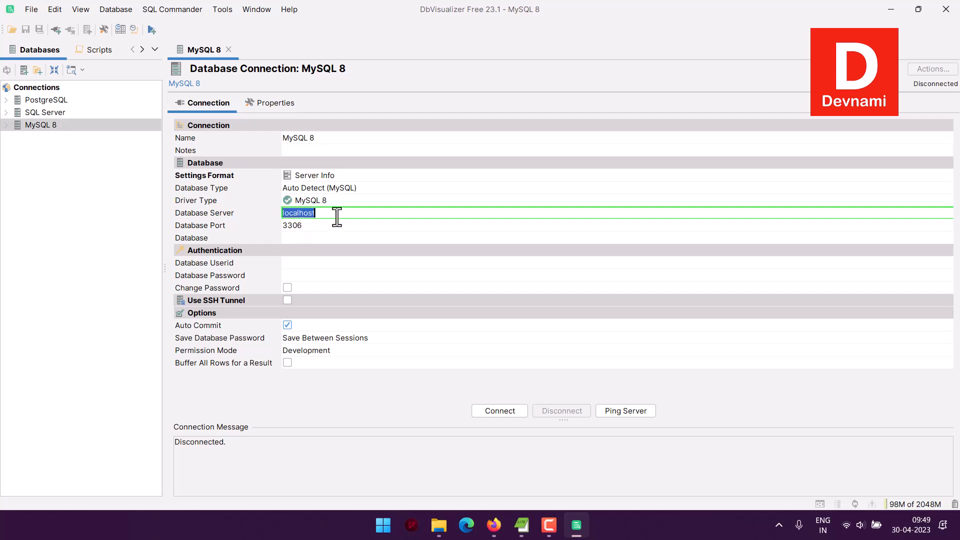
left_click_drag(337, 214, 230, 212)
type("34.100.170.3")
Enter root as the database user ID and fill in the database password.
left_click(305, 263)
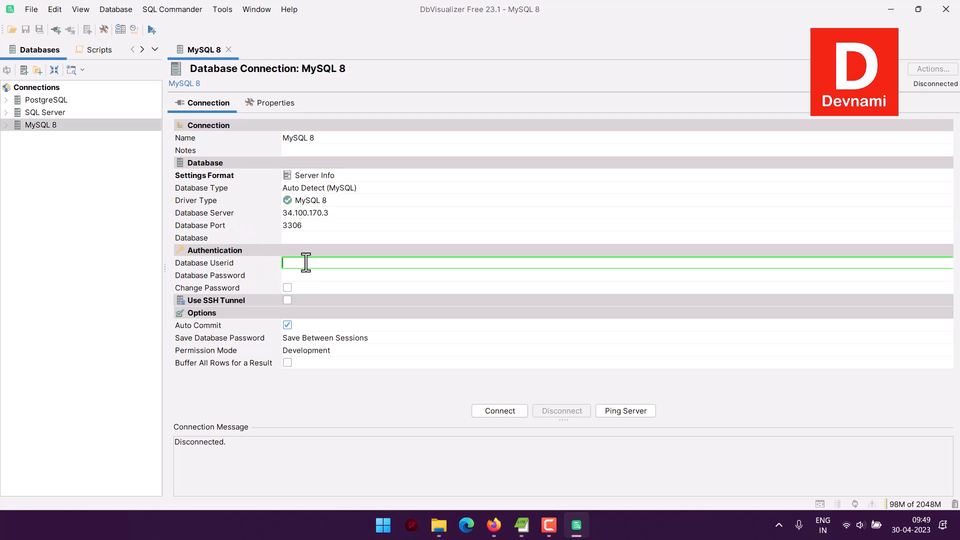
type("root")
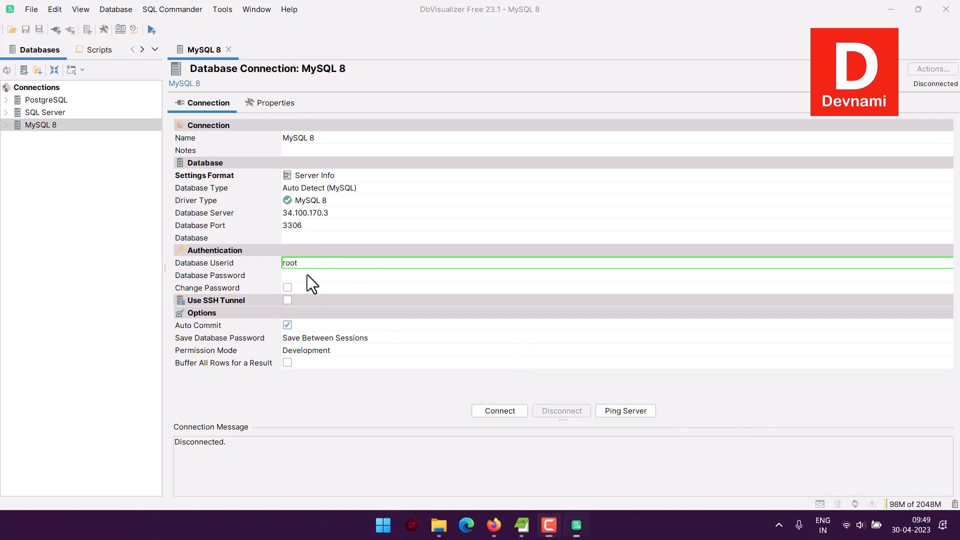
left_click(307, 274)
type("••••••••••••")
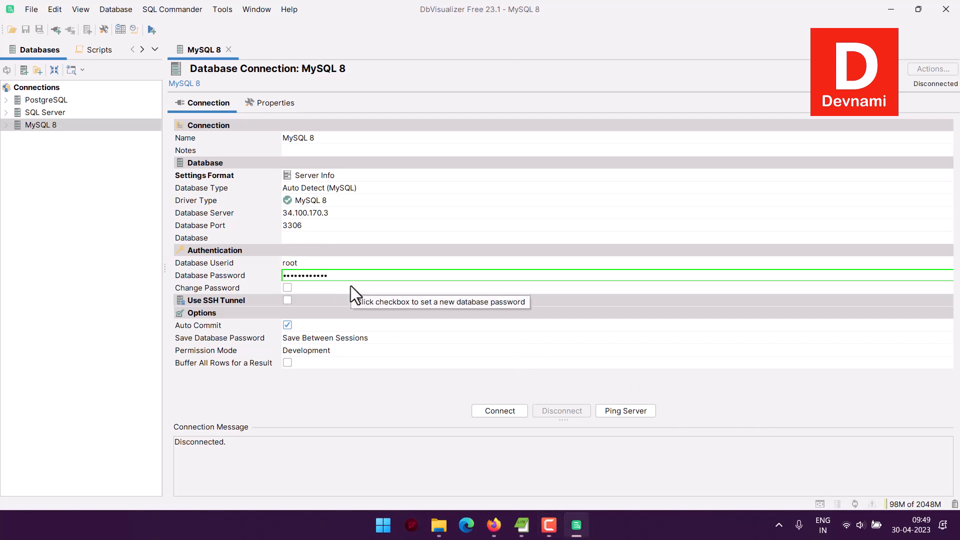
Connect to the Cloud SQL server and expand the connection's Databases node.
left_click(331, 405)
key("Return")
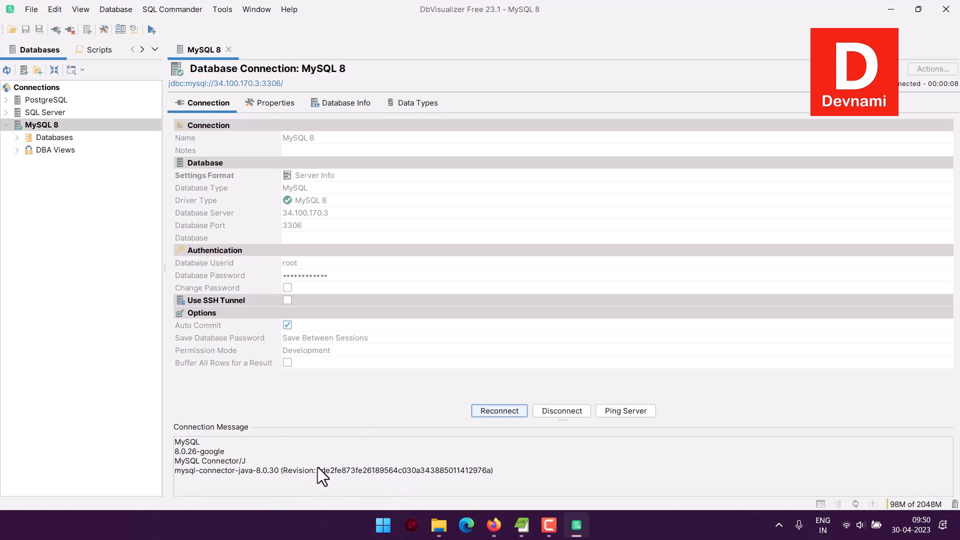
left_click(16, 137)
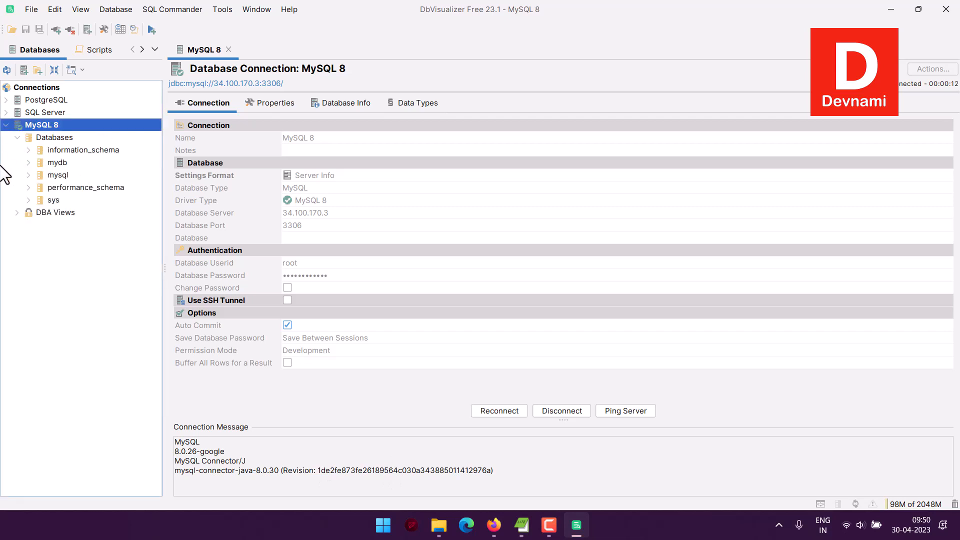
Close the connection tab, open the Tables object of the mydb database and inspect the users table entry.
left_click(228, 50)
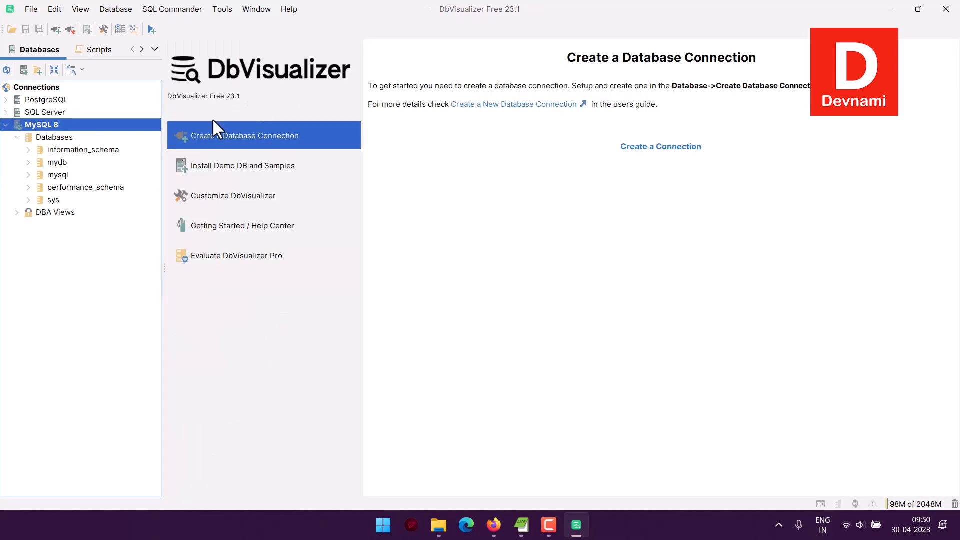
left_click(58, 164)
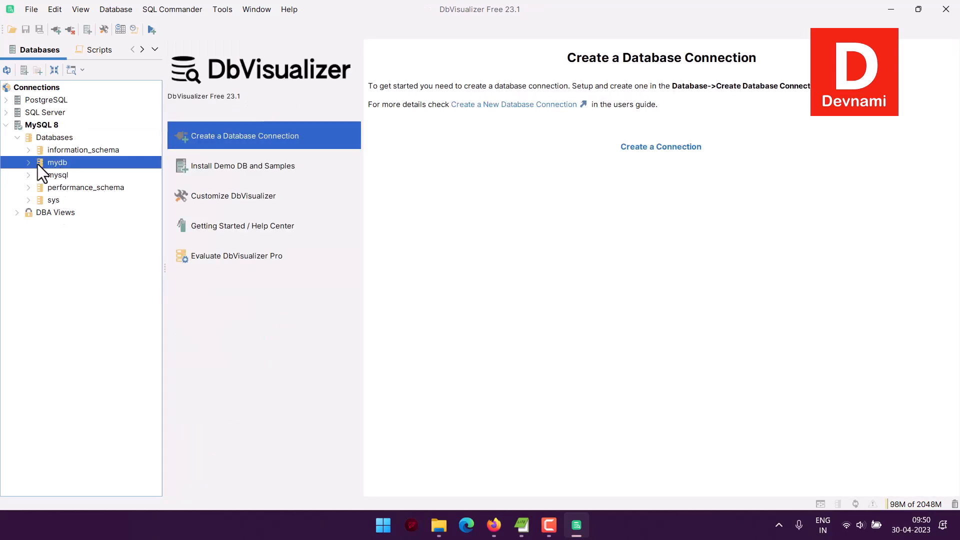
left_click(28, 162)
double_click(53, 173)
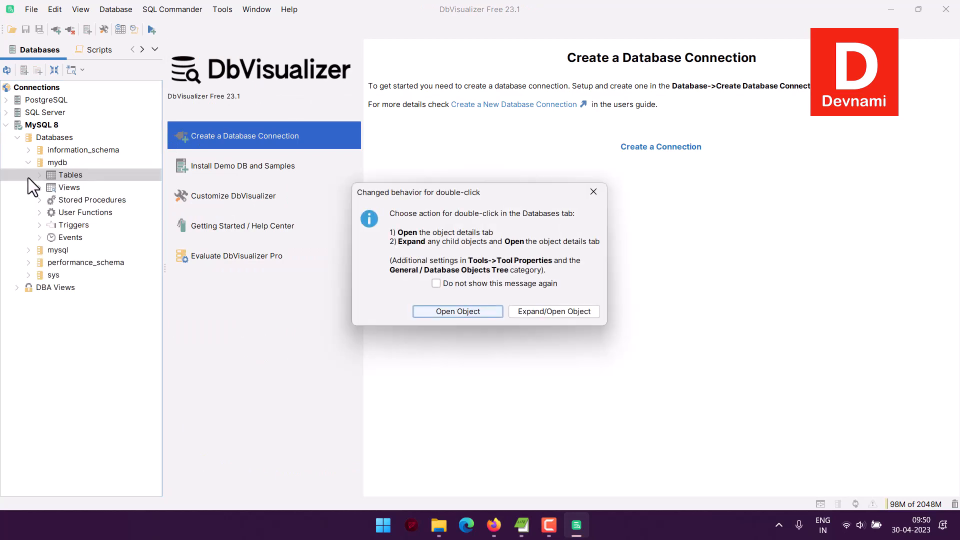
left_click(459, 312)
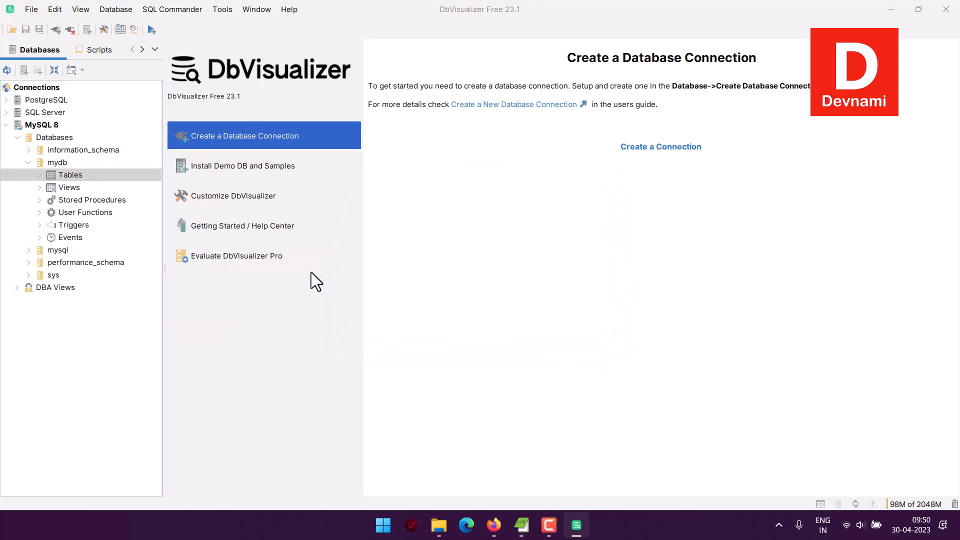
double_click(180, 156)
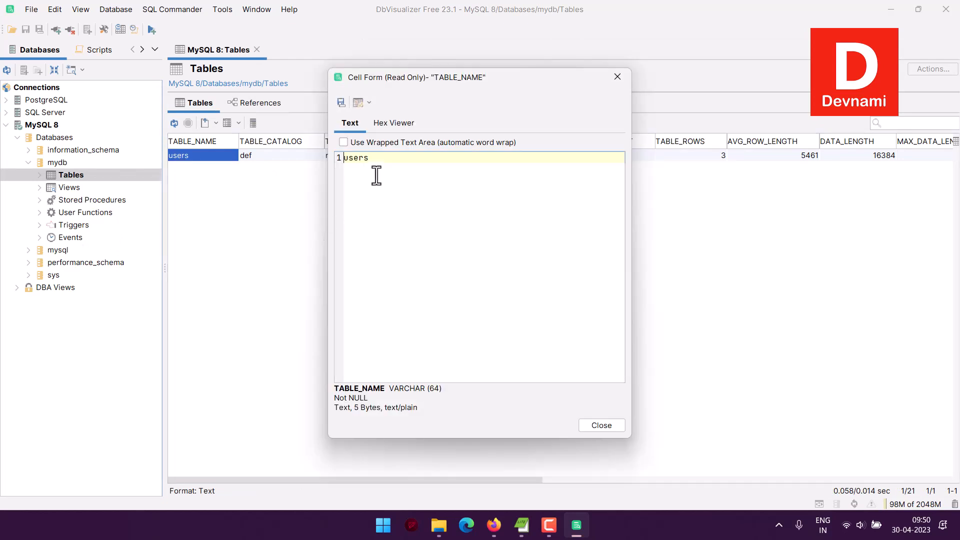
Close the cell viewer, expand the mydb Tables node and open the users table.
left_click(582, 426)
left_click(40, 175)
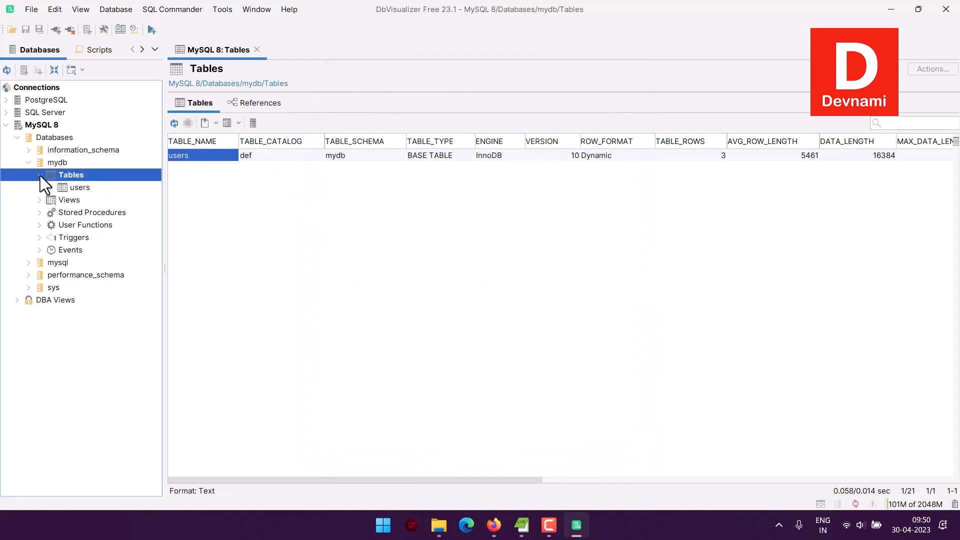
right_click(76, 187)
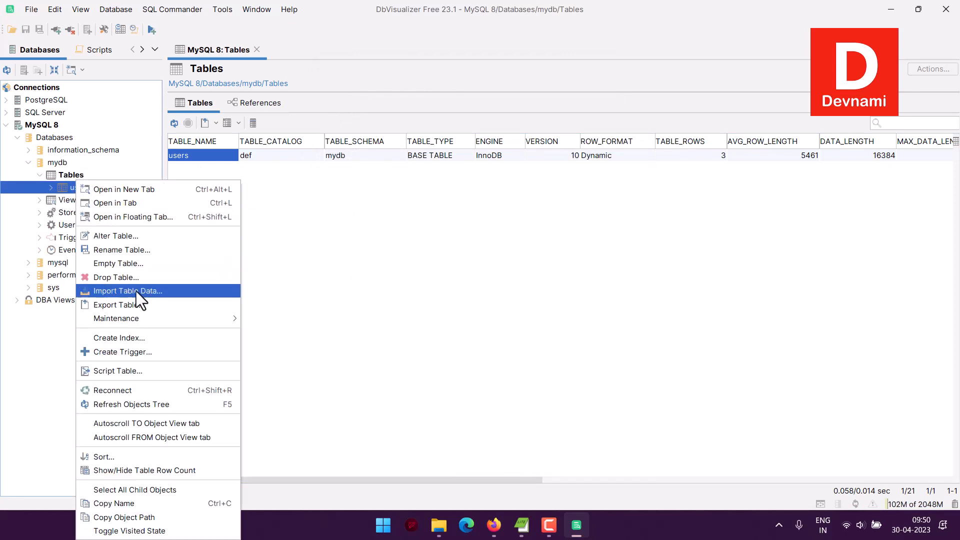
mouse_move(140, 318)
left_click(285, 193)
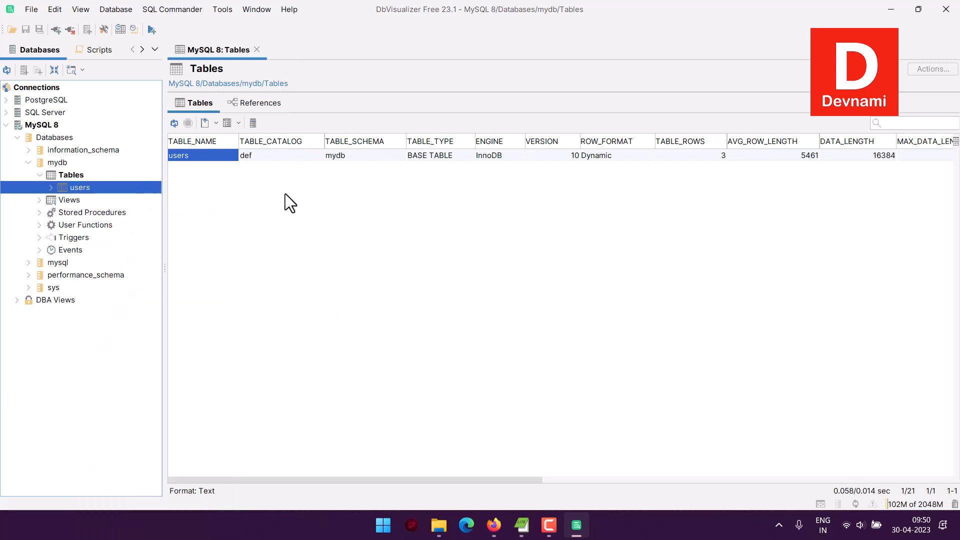
left_click(256, 50)
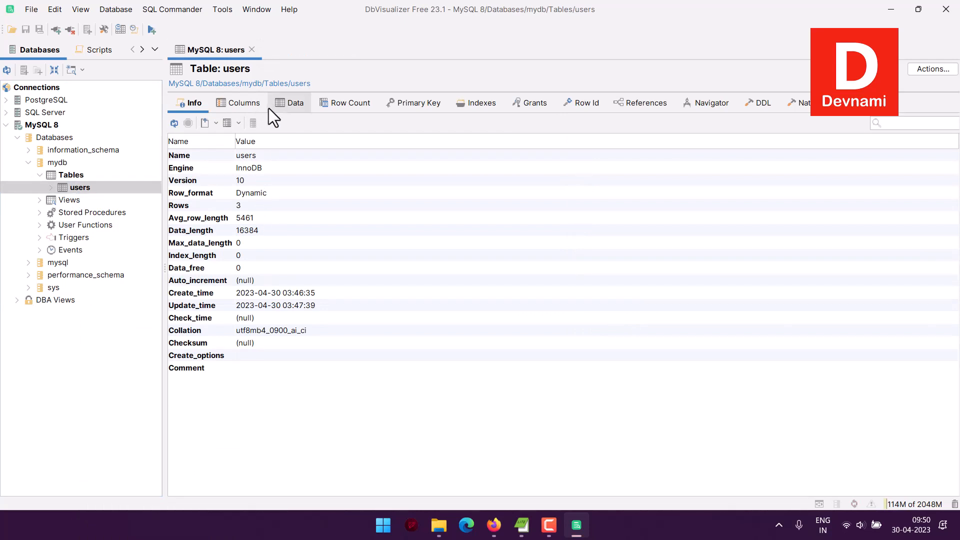
Browse the users table's Data, Columns, Row Count and Primary Key views.
left_click(290, 105)
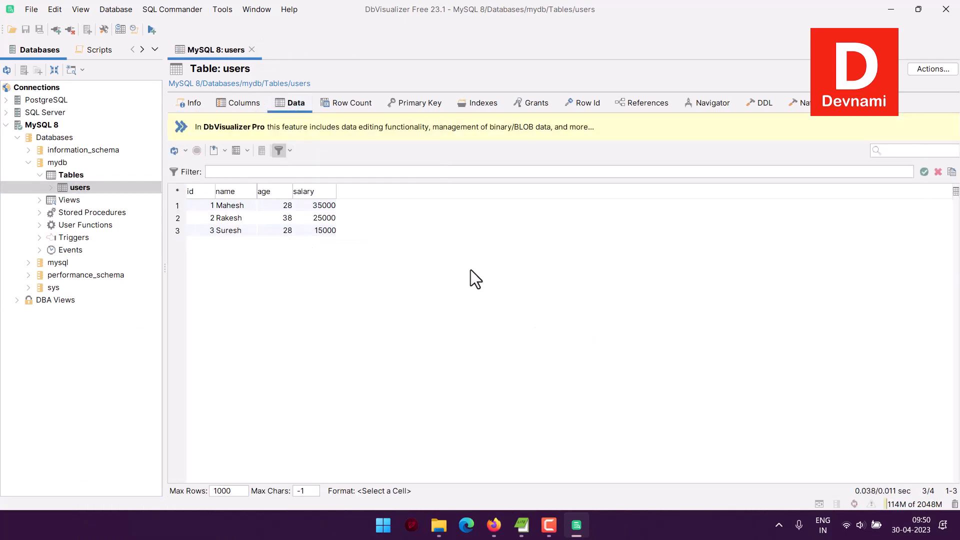
left_click(230, 105)
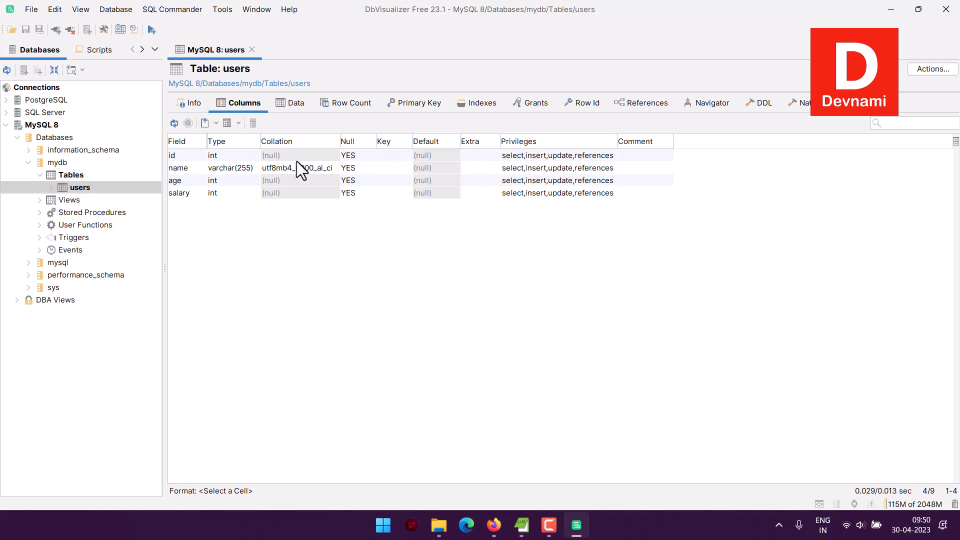
left_click(393, 158)
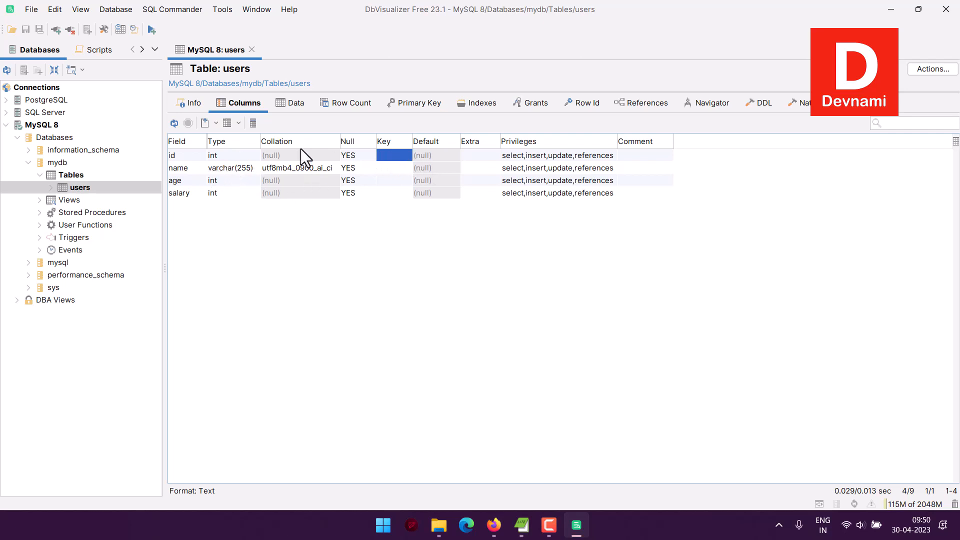
left_click(299, 104)
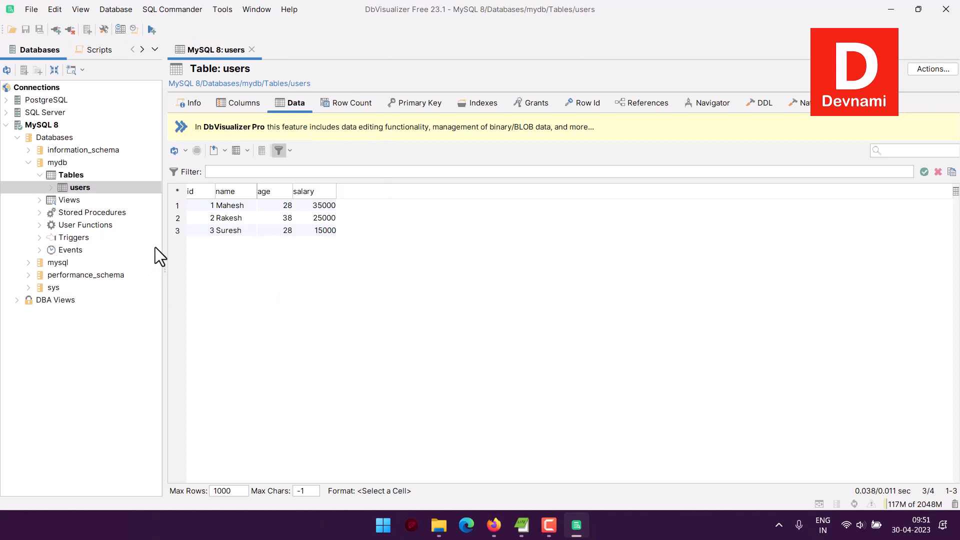
left_click(343, 104)
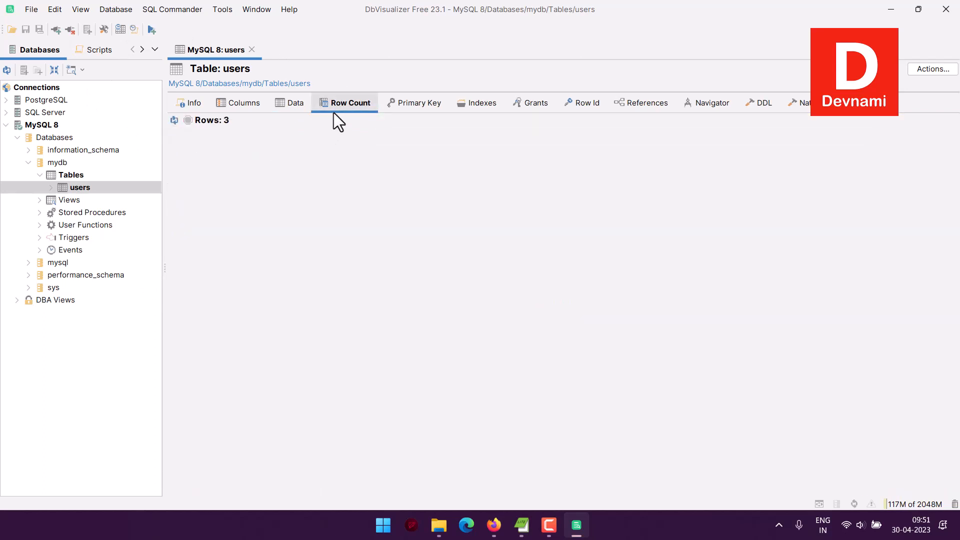
left_click(413, 104)
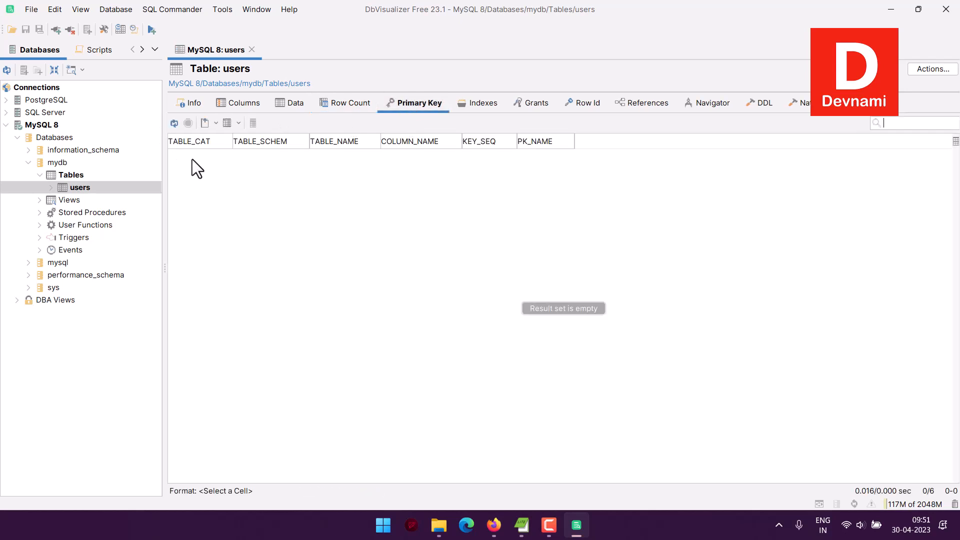
right_click(192, 159)
left_click(453, 188)
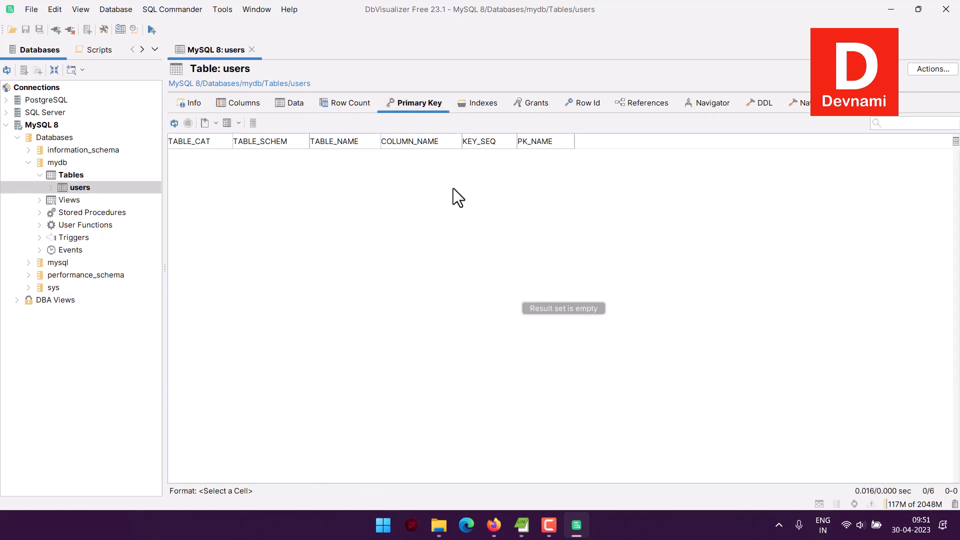
Look through the export and spreadsheet options, then the users table's Indexes, Grants, Row Id, DDL and Native DDL views.
left_click(215, 123)
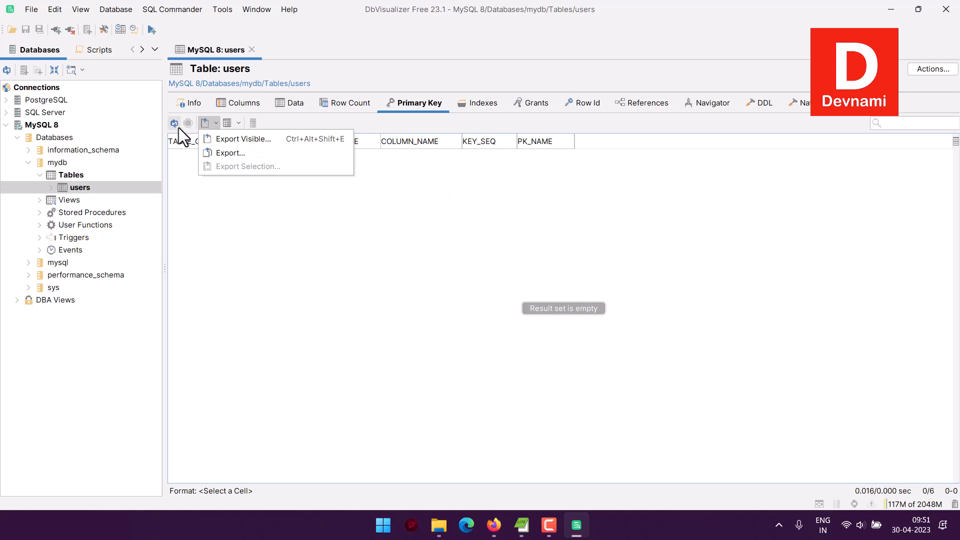
left_click(251, 151)
left_click(239, 123)
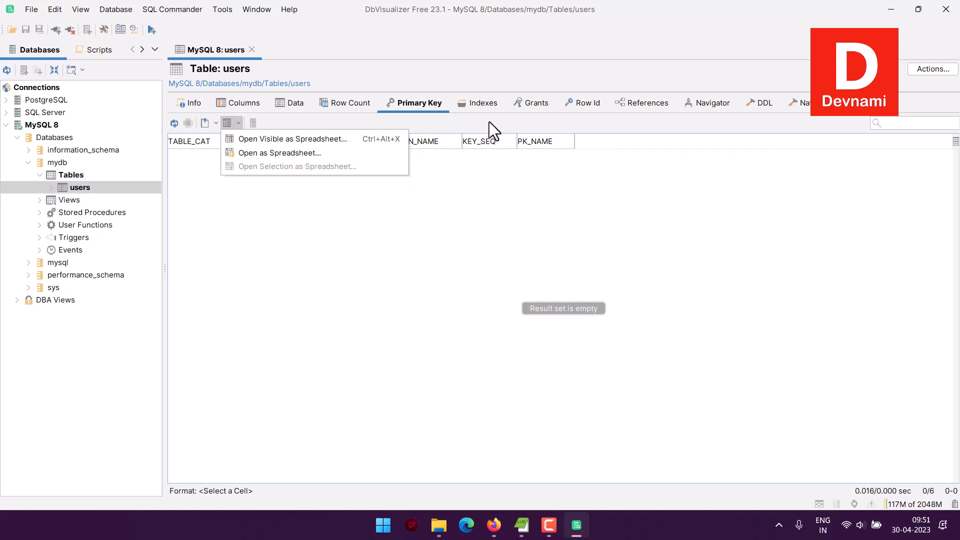
left_click(430, 205)
left_click(472, 105)
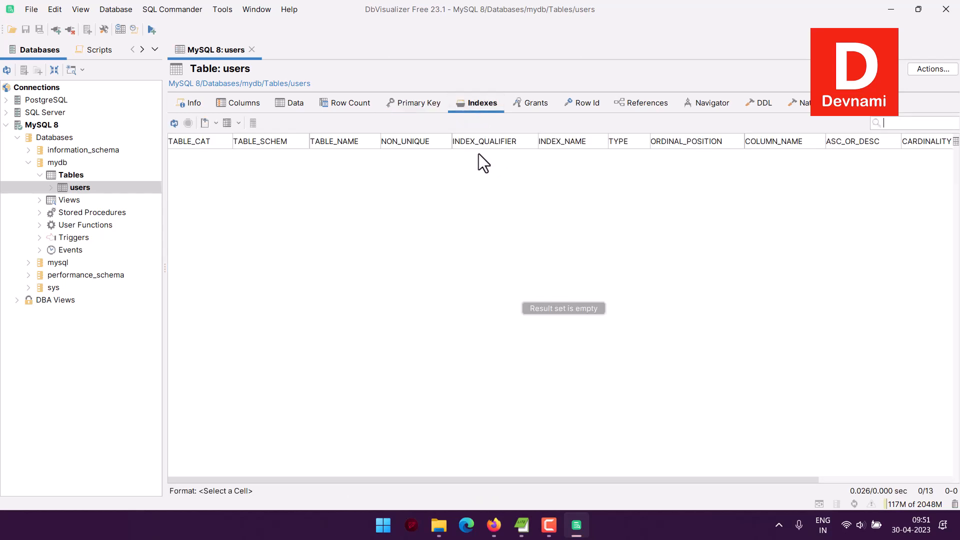
left_click(548, 102)
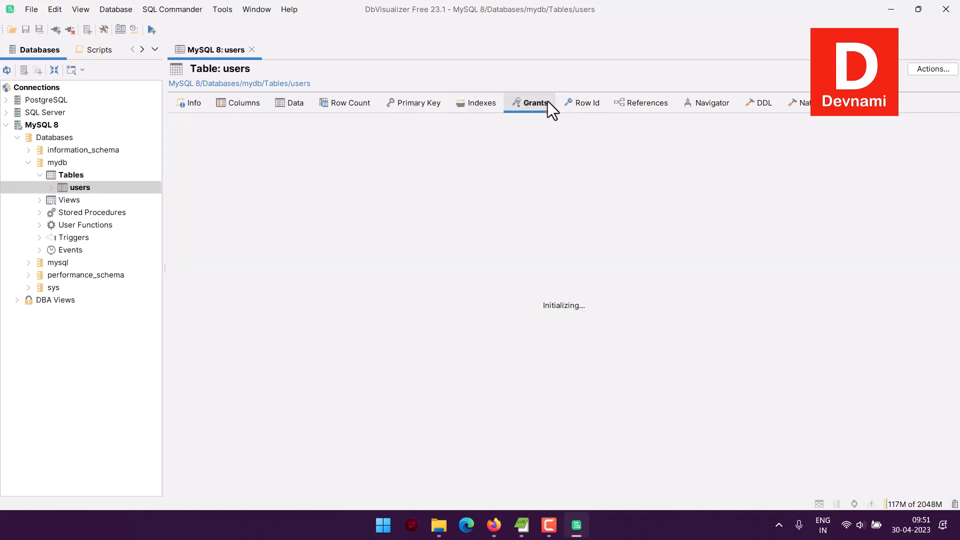
left_click(564, 107)
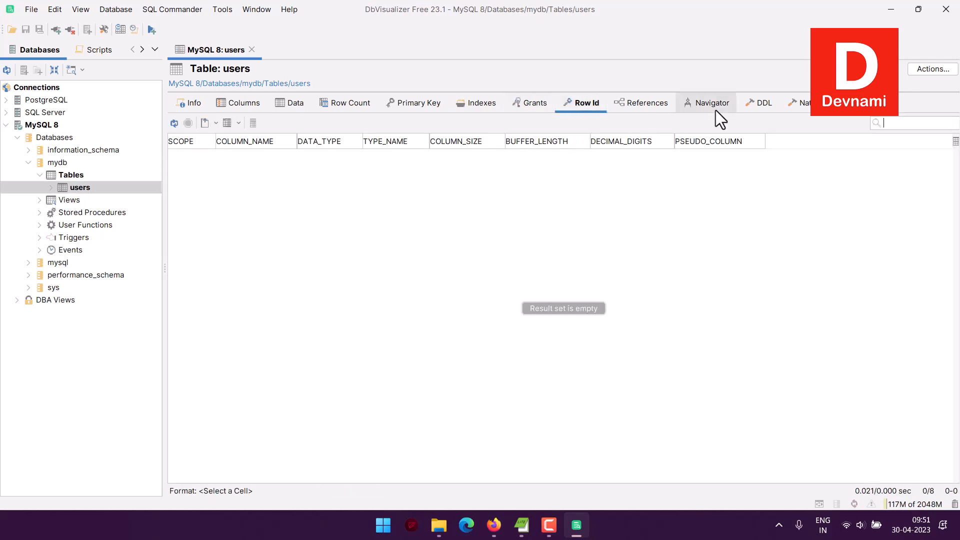
left_click(763, 107)
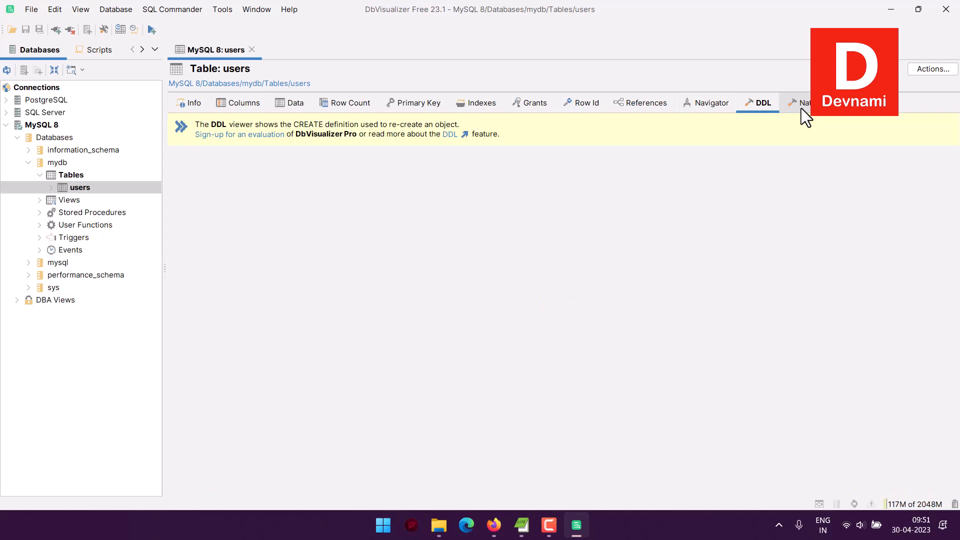
left_click(801, 106)
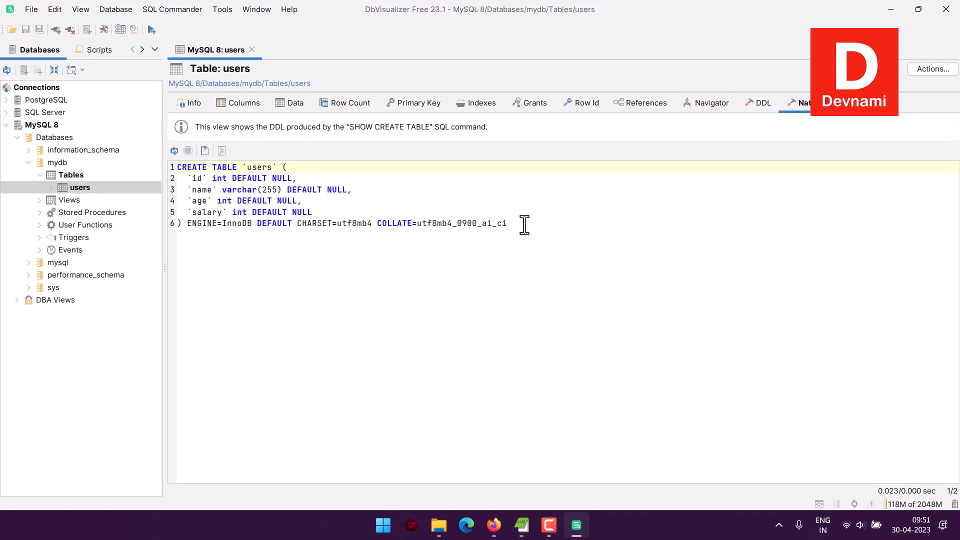
Read the users table's CREATE TABLE statement, then return to its Data view and check the export options.
left_click(545, 225)
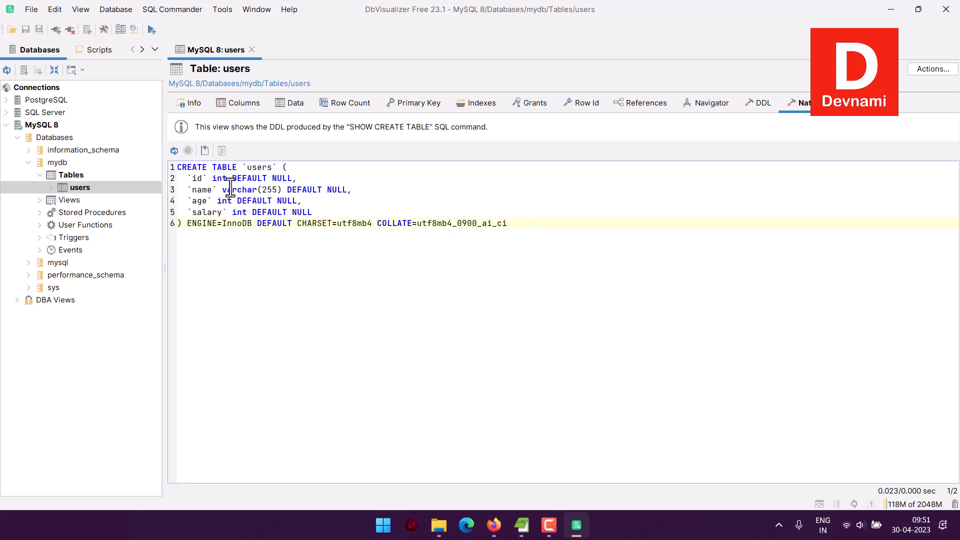
left_click_drag(232, 178, 296, 178)
left_click(344, 175)
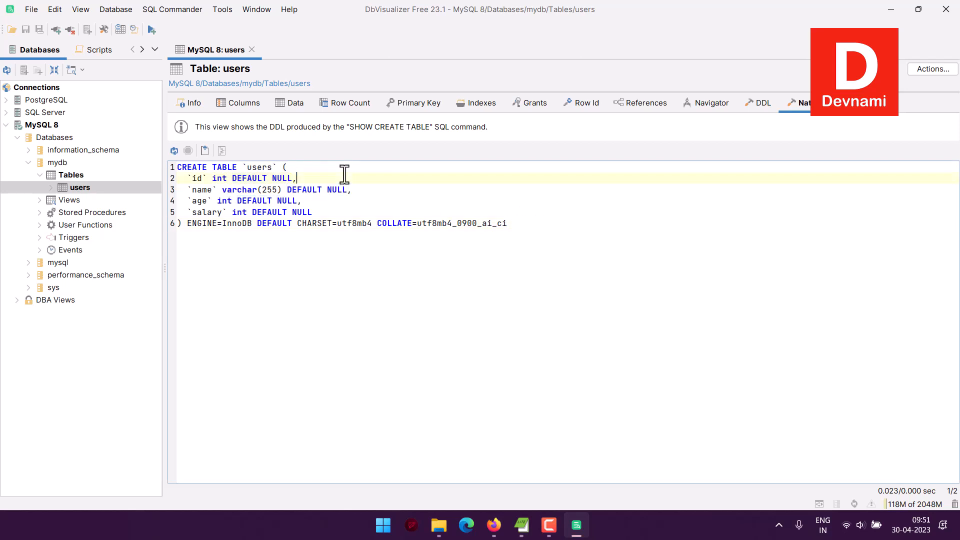
left_click(728, 503)
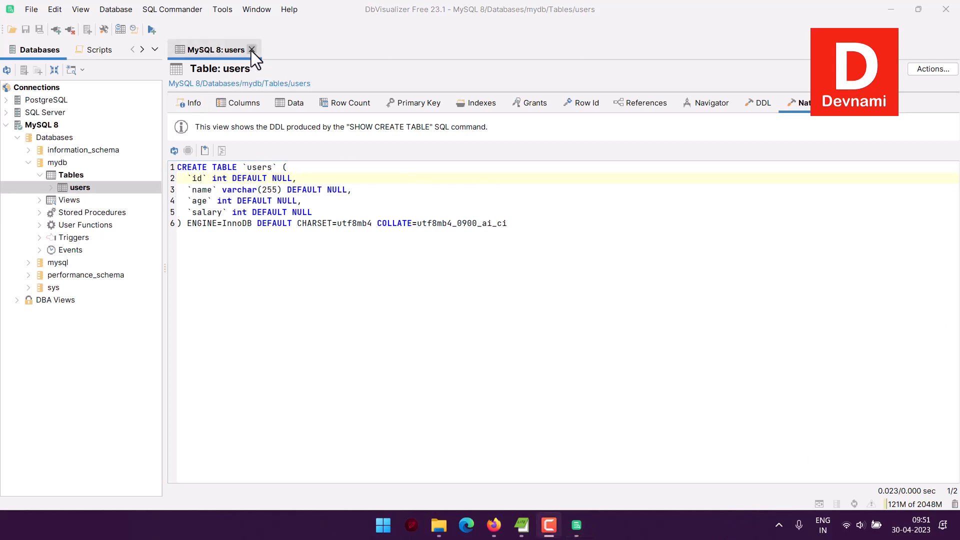
left_click(365, 94)
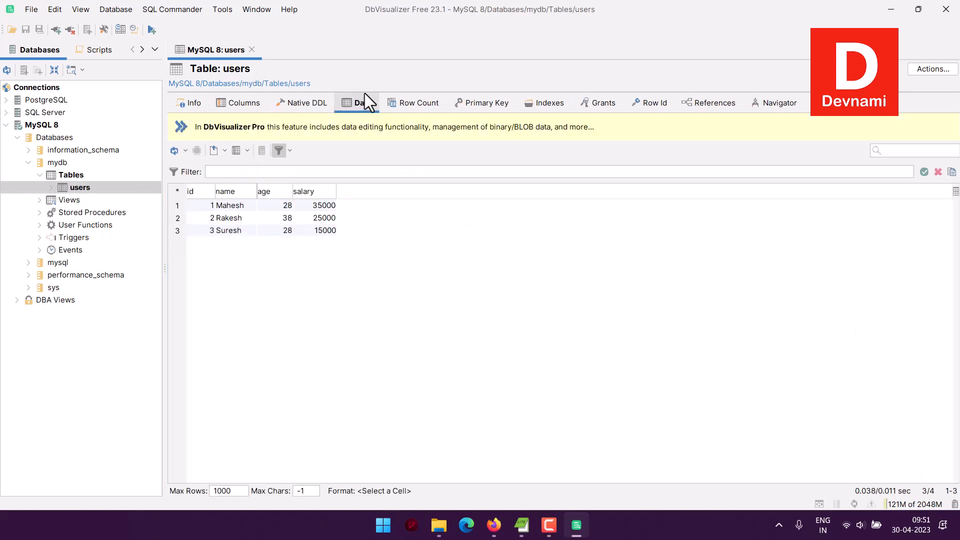
left_click(224, 155)
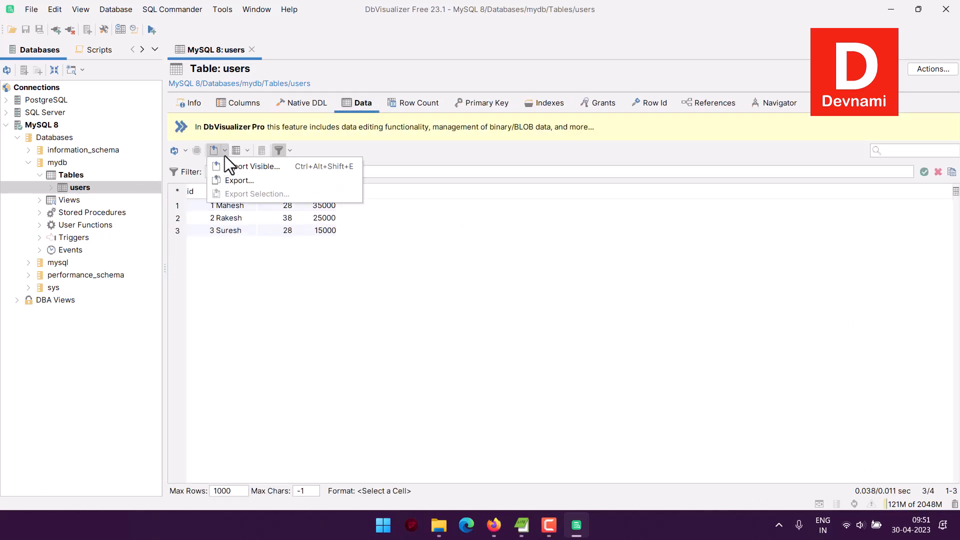
left_click(290, 151)
left_click(484, 149)
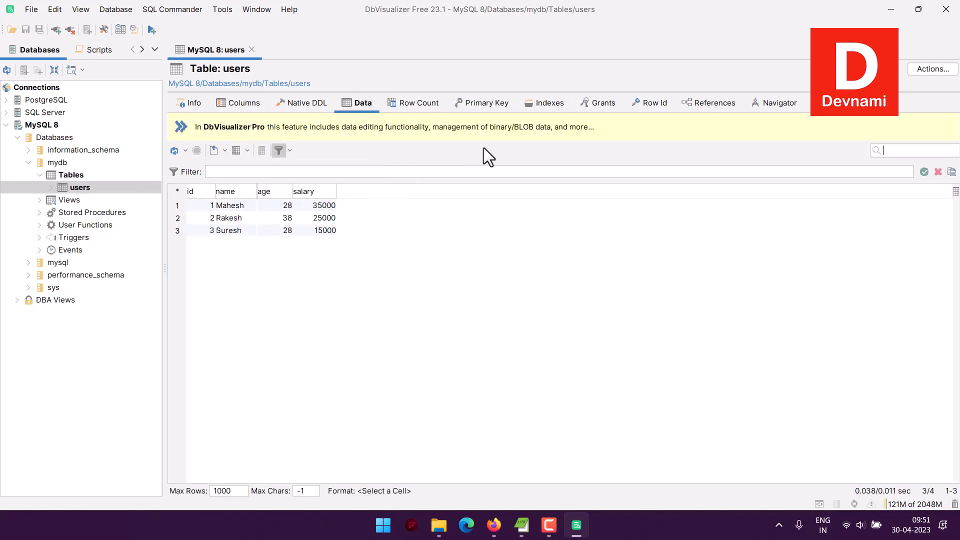
Open a new SQL Commander editor for the MySQL 8 connection's mydb database.
left_click(96, 50)
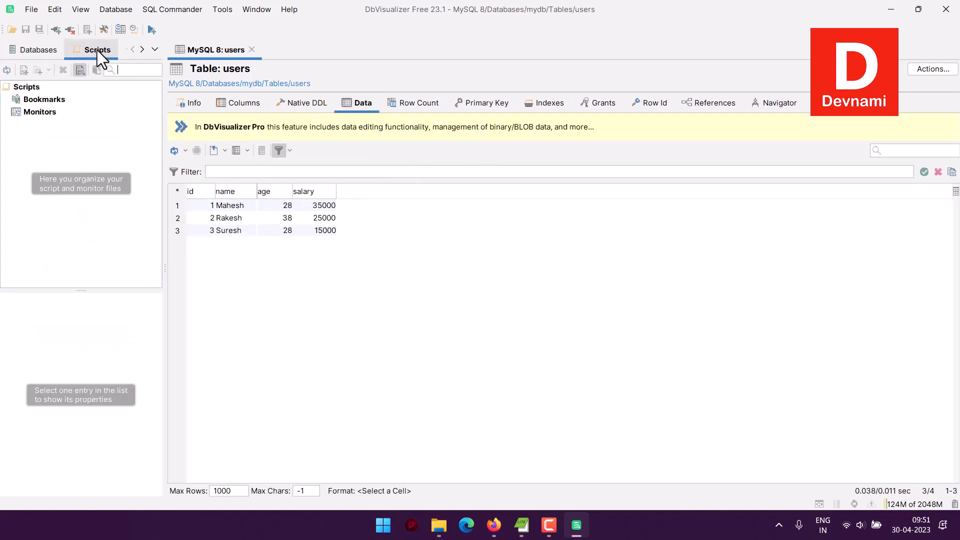
left_click(44, 52)
left_click(173, 10)
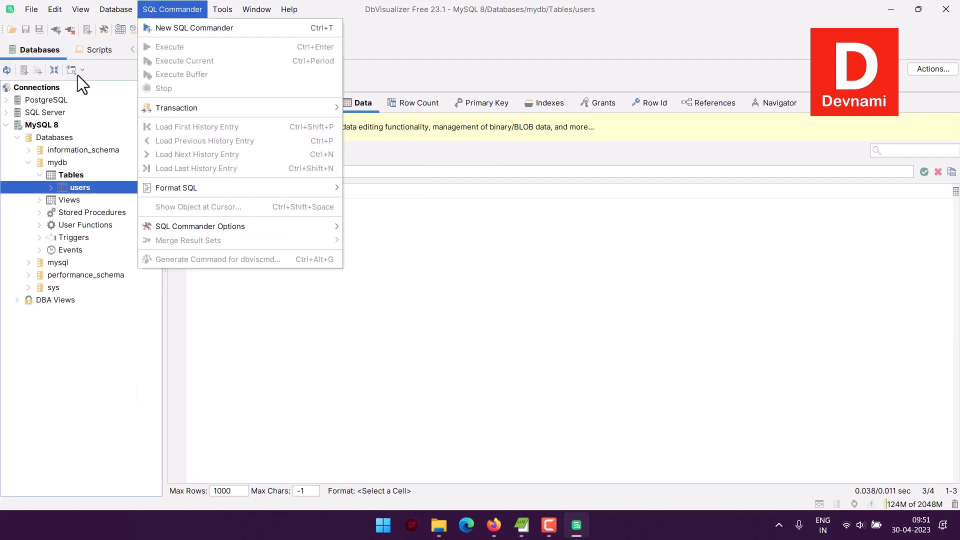
key("Return")
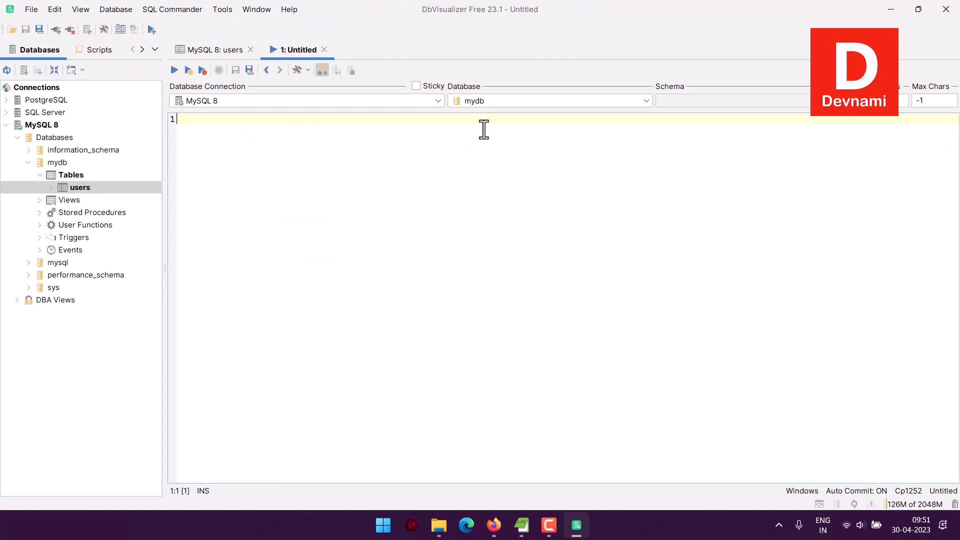
Write the query SELECT * FROM users; and execute it.
type("SELECT ")
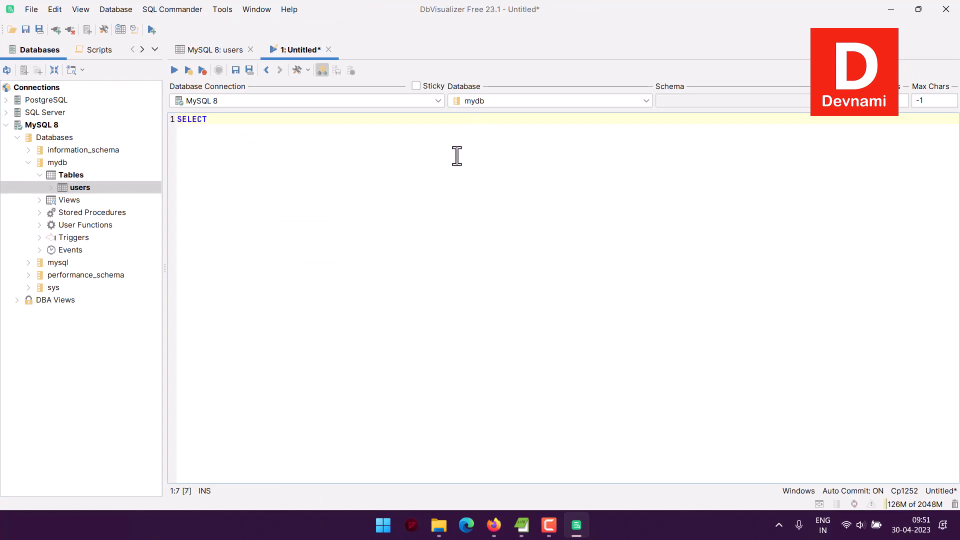
type("* FROM ")
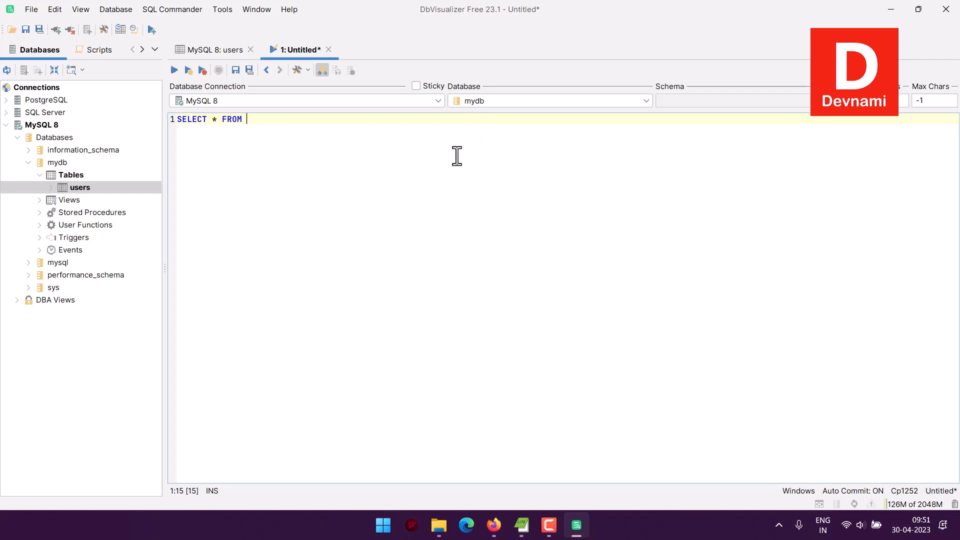
type("users;")
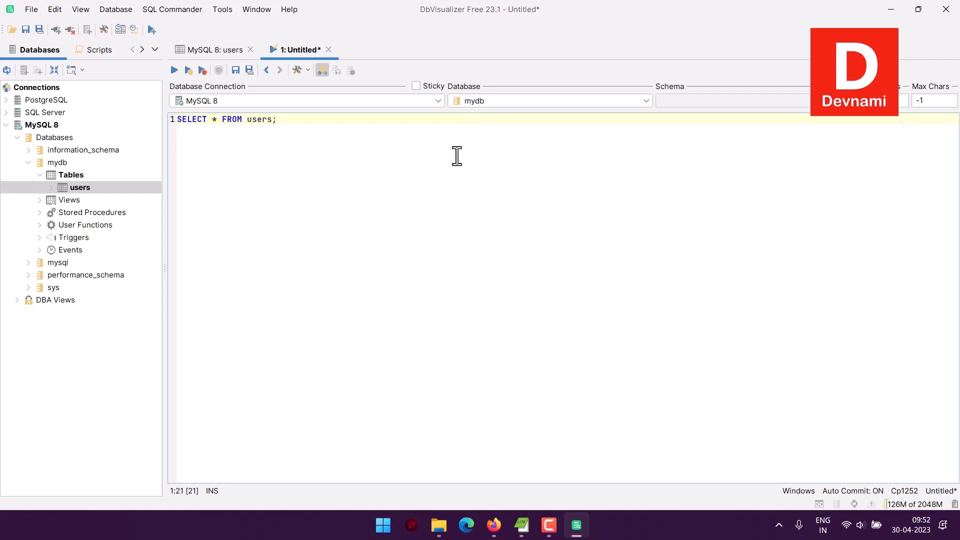
left_click(174, 70)
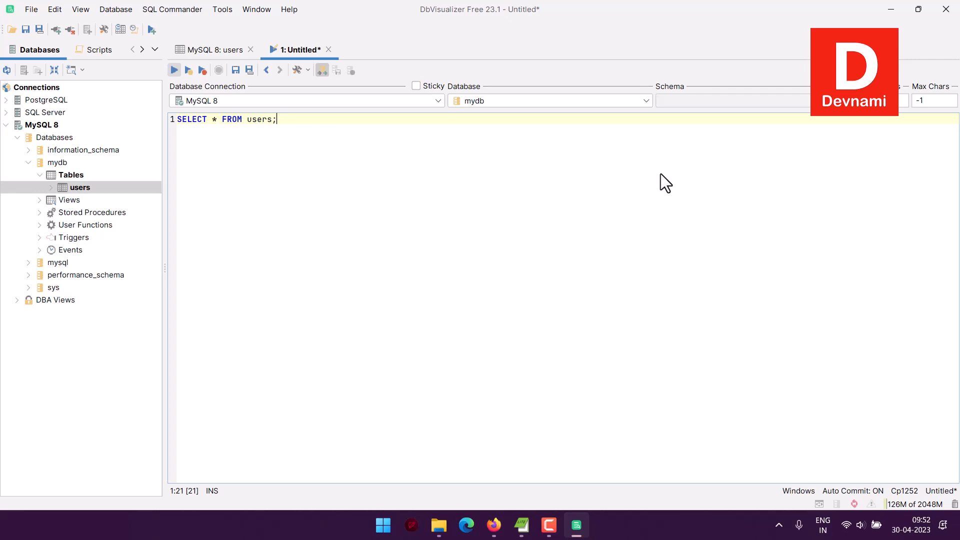